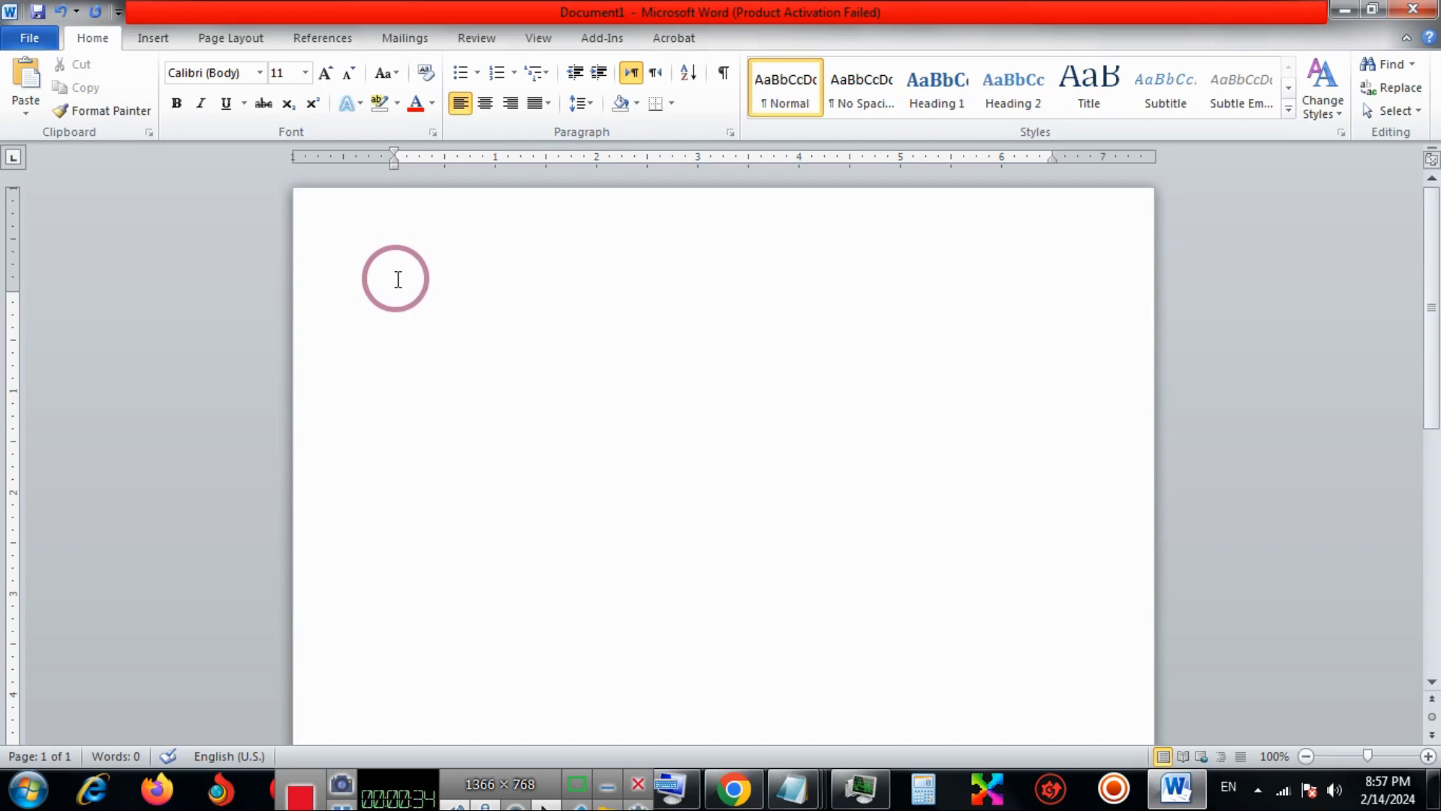
Paste the copied sentence "How To Move Text In Ms Word" three times in the first paragraph and once in a new paragraph.
key(ctrl+v)
key(ctrl+v)
key(ctrl+v)
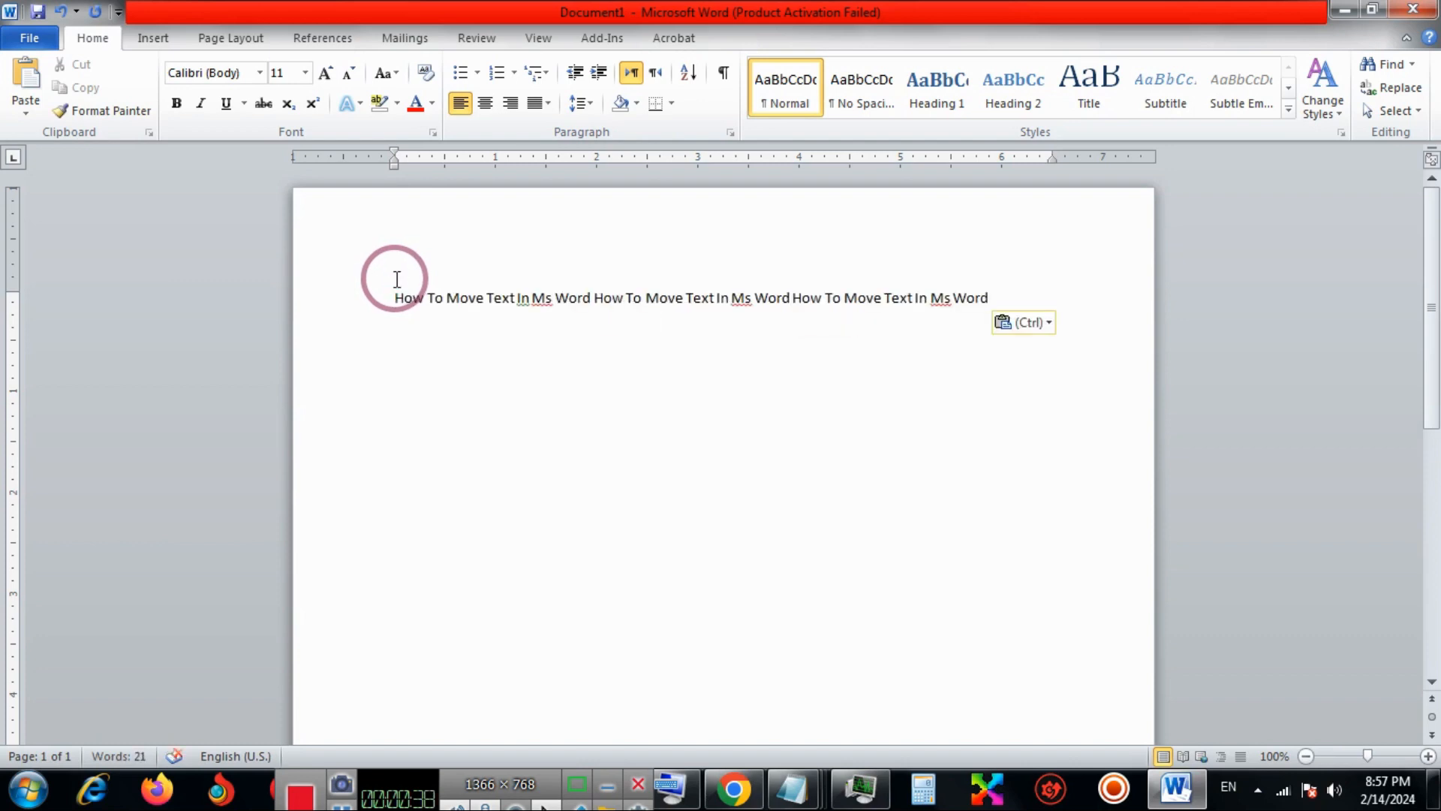
key(Return)
text(How To Move Text In Ms Word)
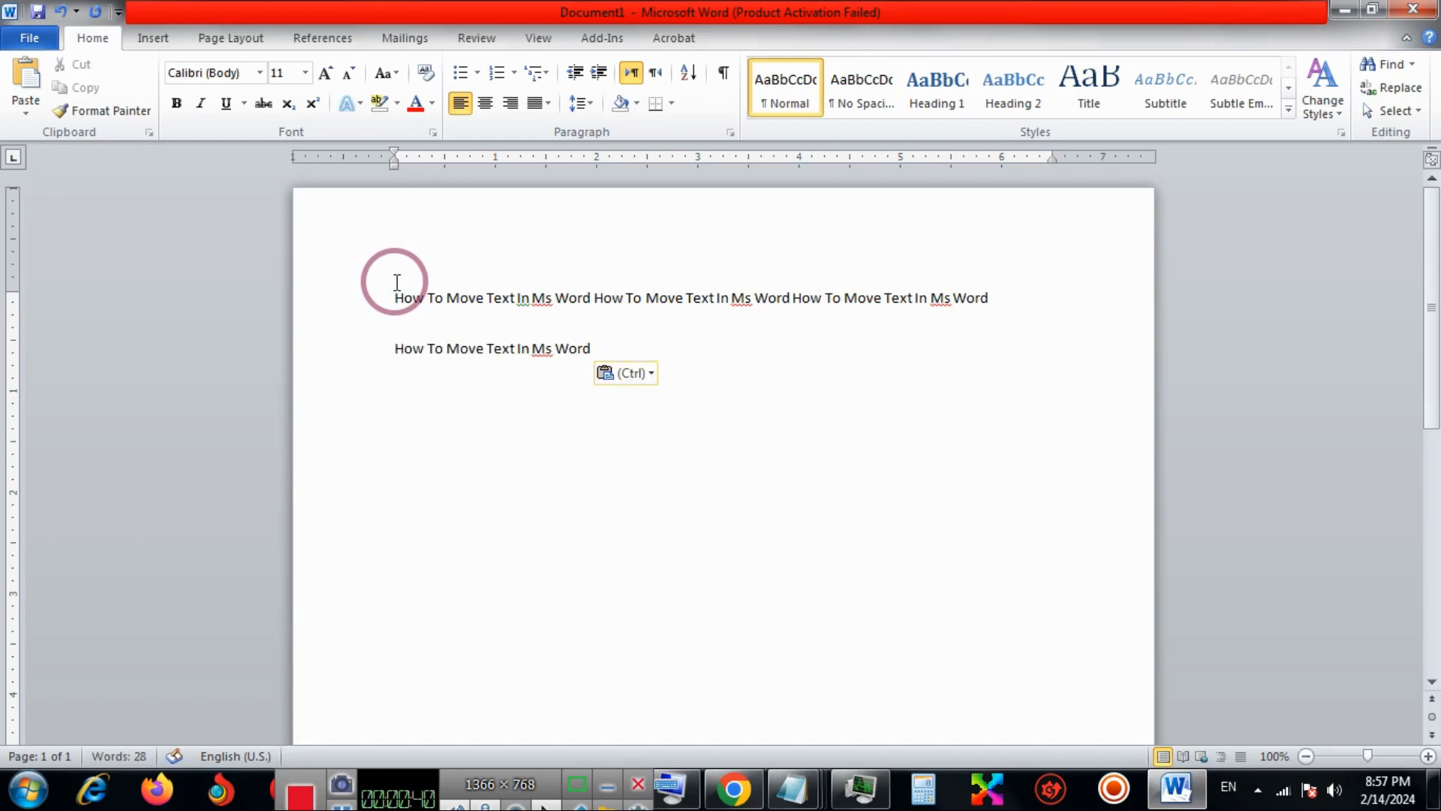
Set the spacing after both pasted paragraphs to 10 pt.
drag(397, 283, 1010, 310)
click(656, 323)
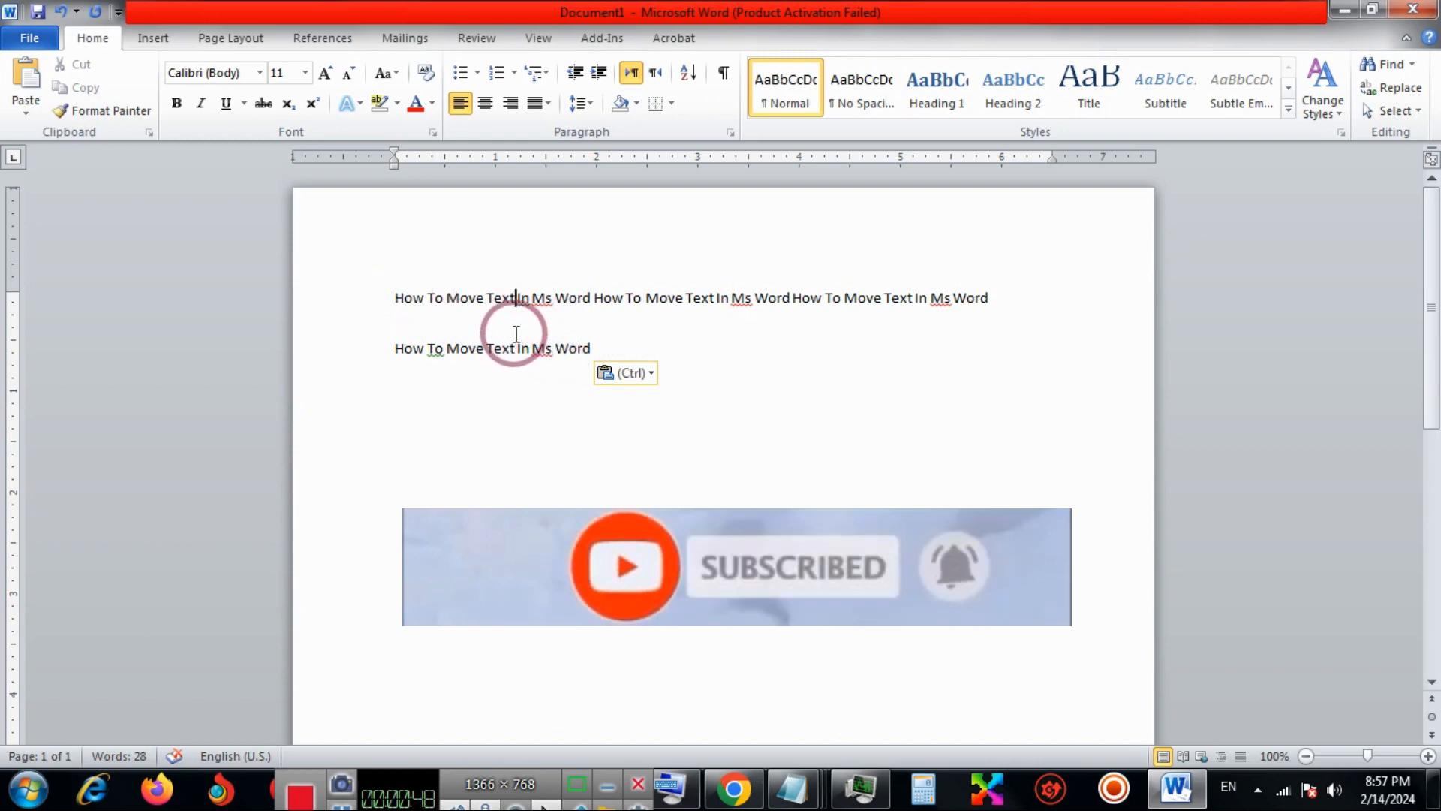
click(516, 300)
drag(618, 354, 383, 285)
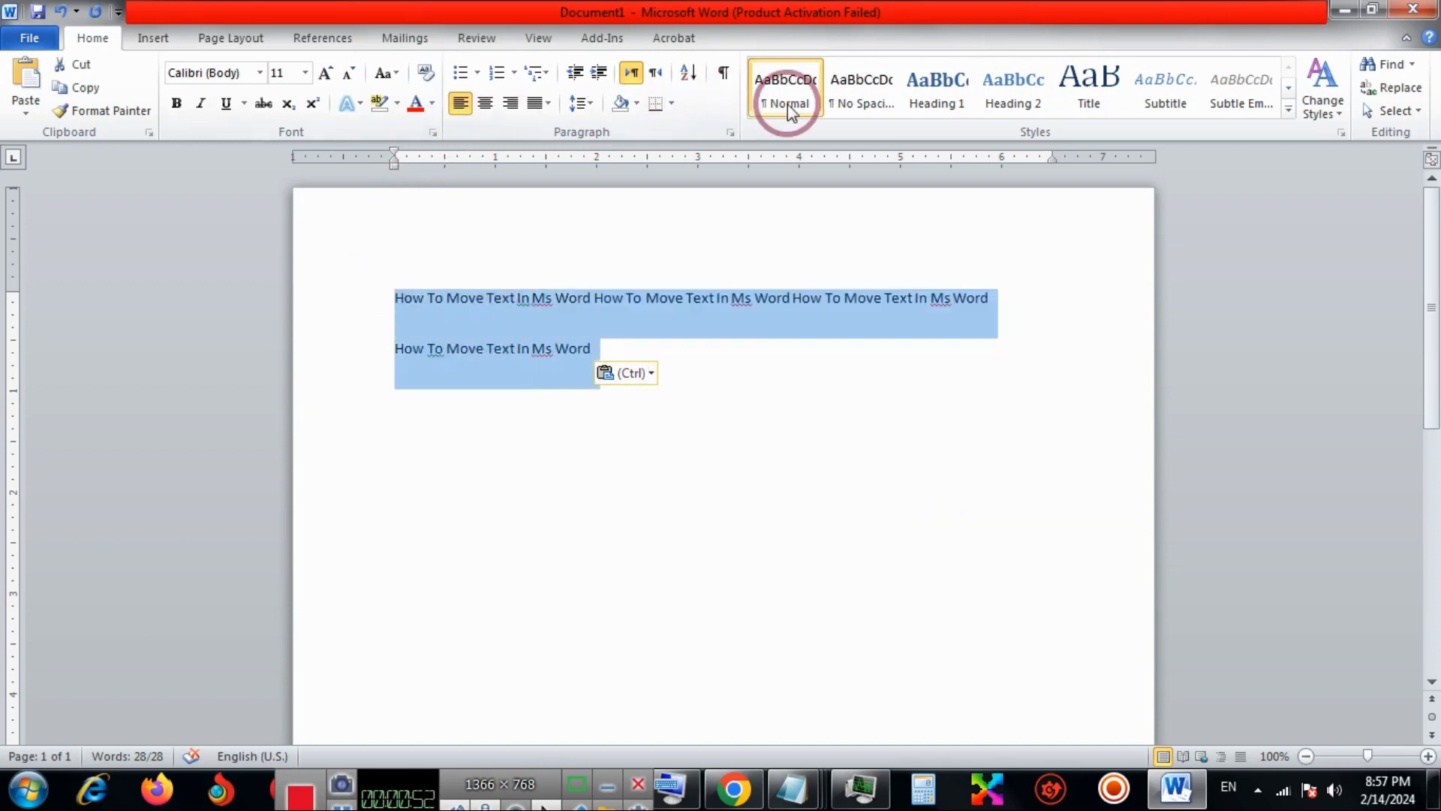
click(731, 133)
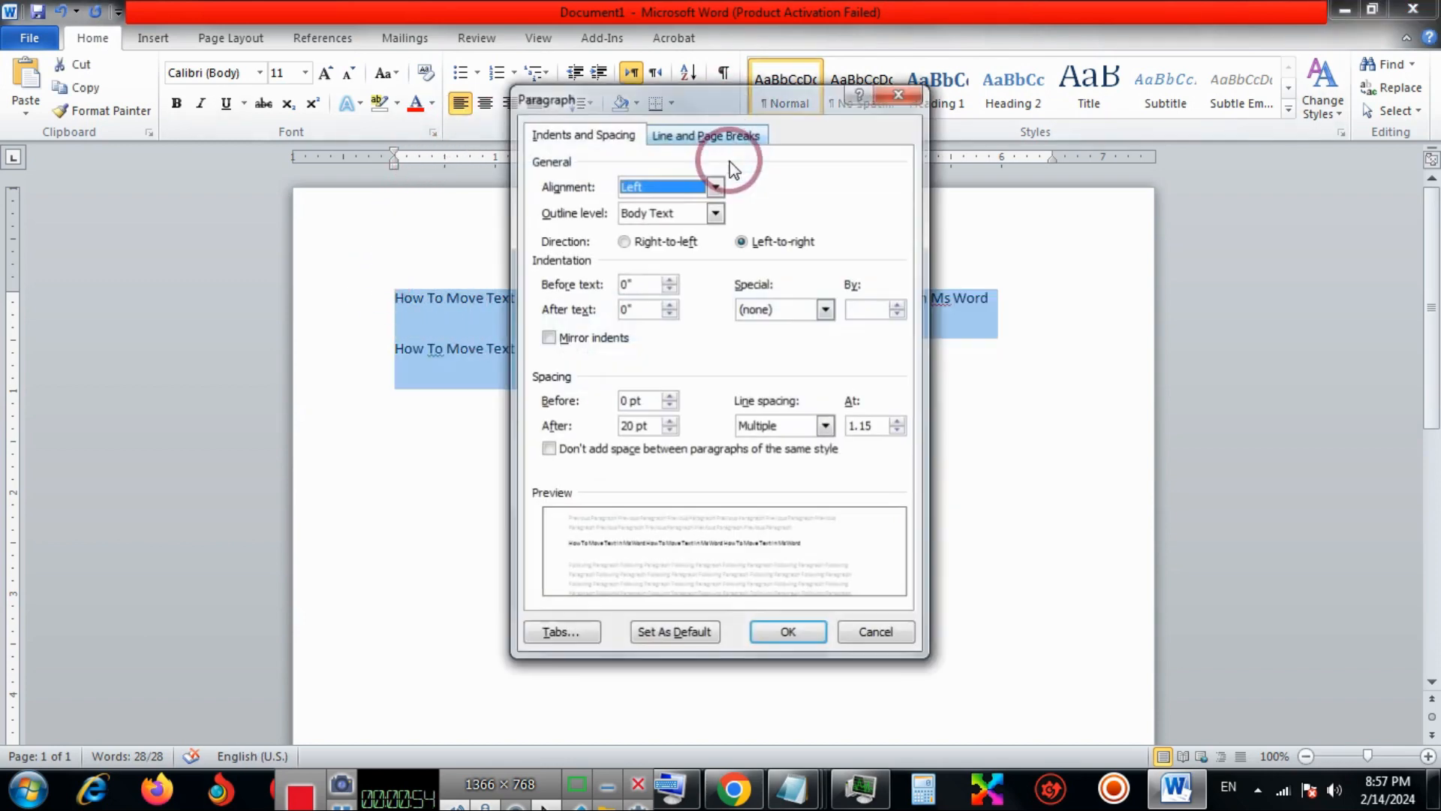
click(631, 427)
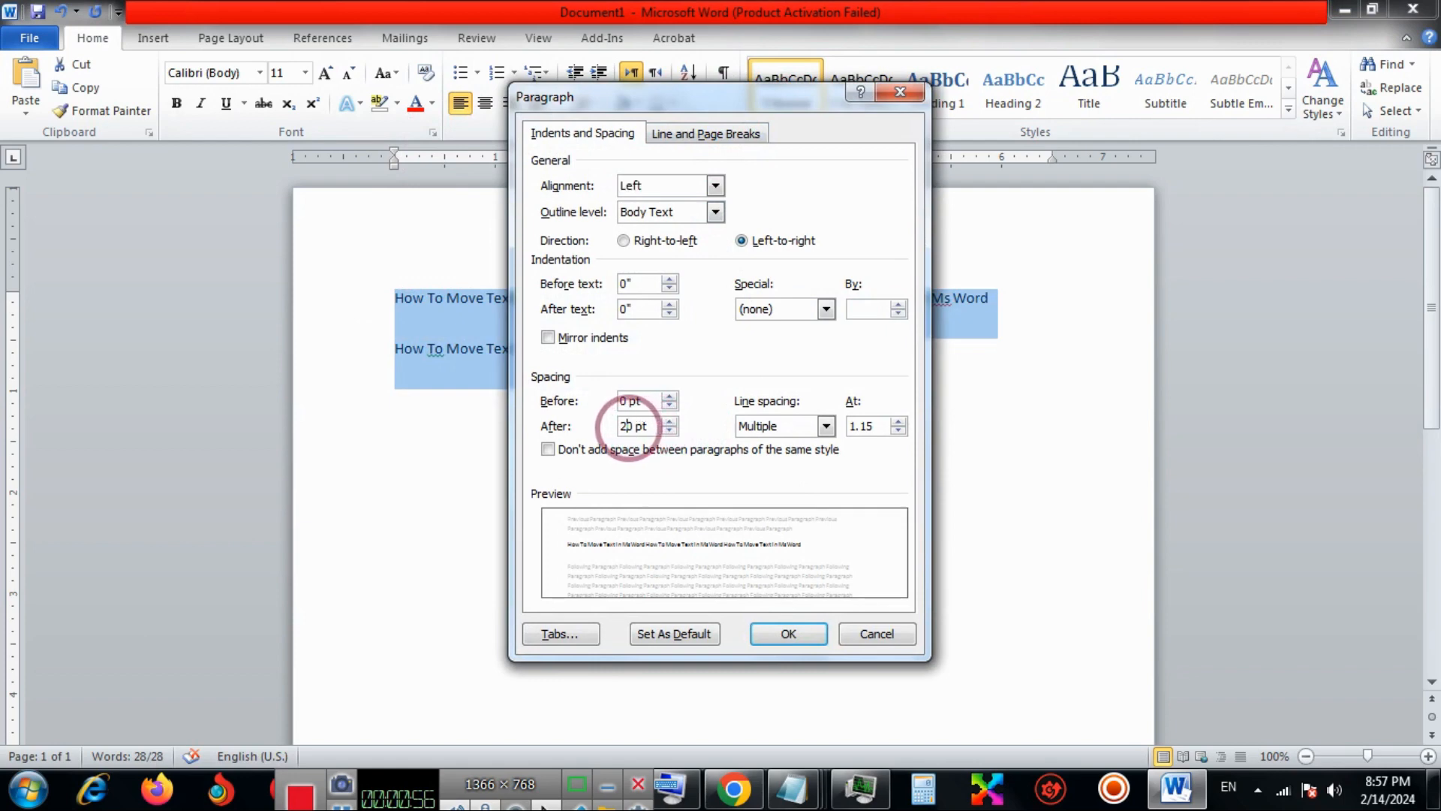
click(712, 534)
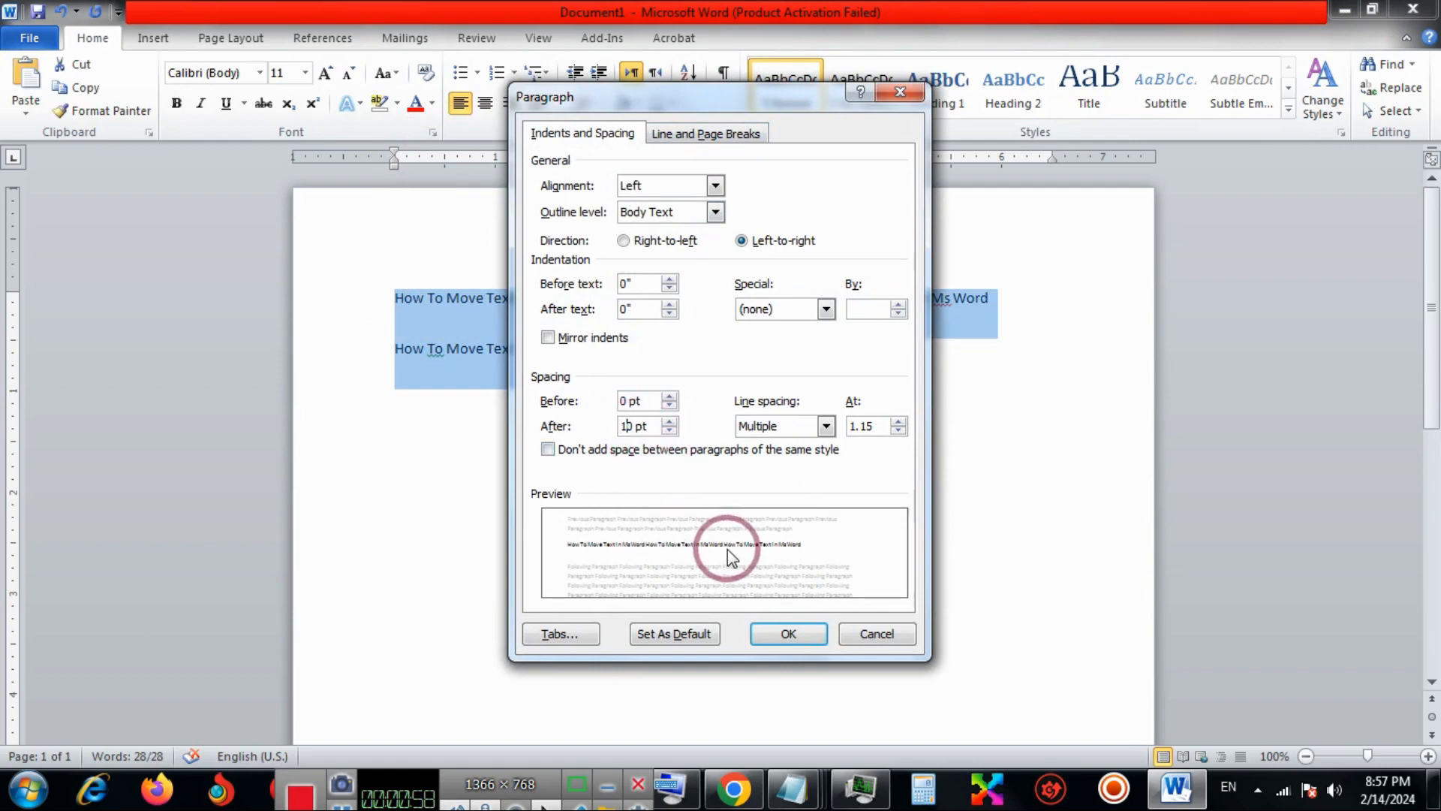
click(786, 637)
click(511, 336)
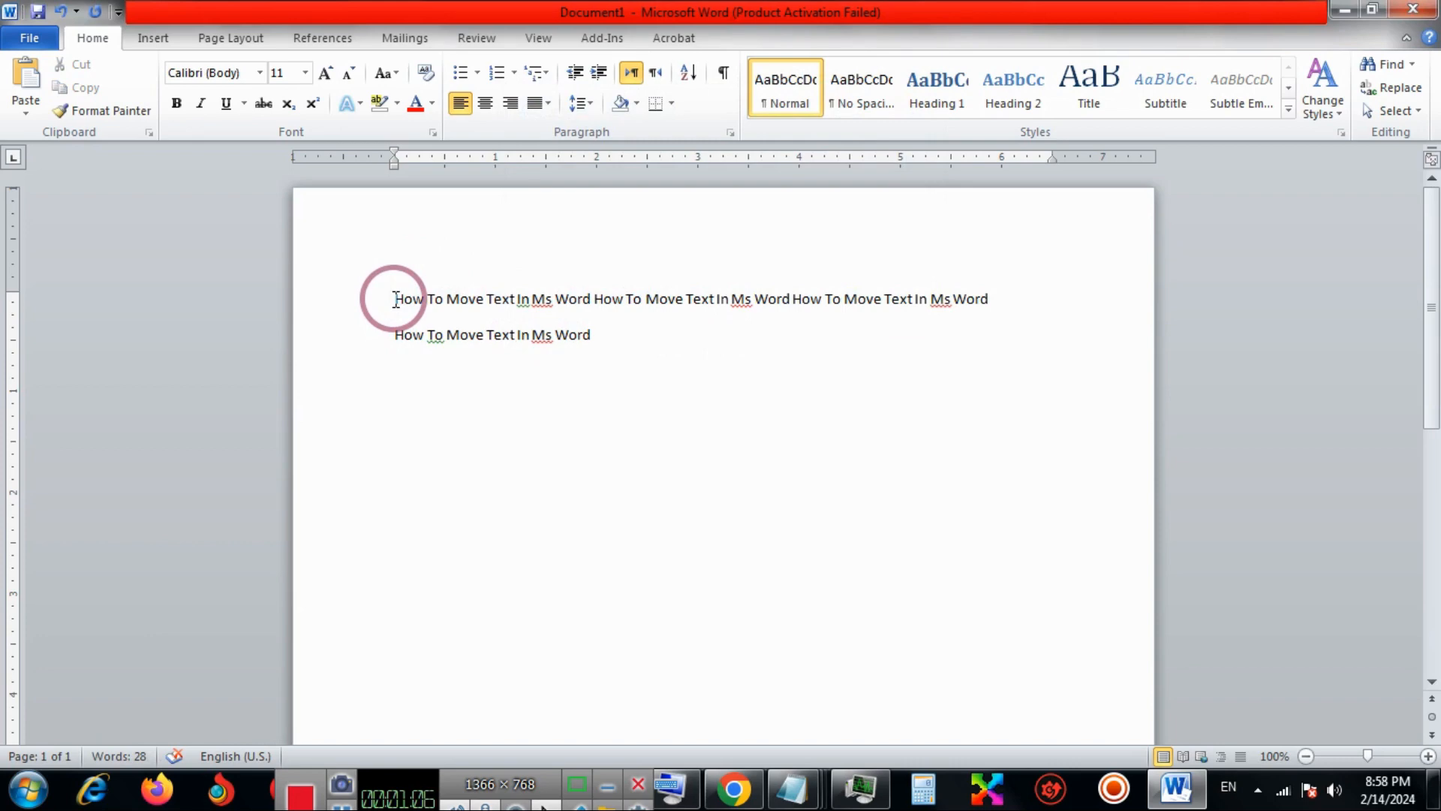
Undo the paragraph spacing change and all pasted sentences until the page is empty.
key(ctrl+z)
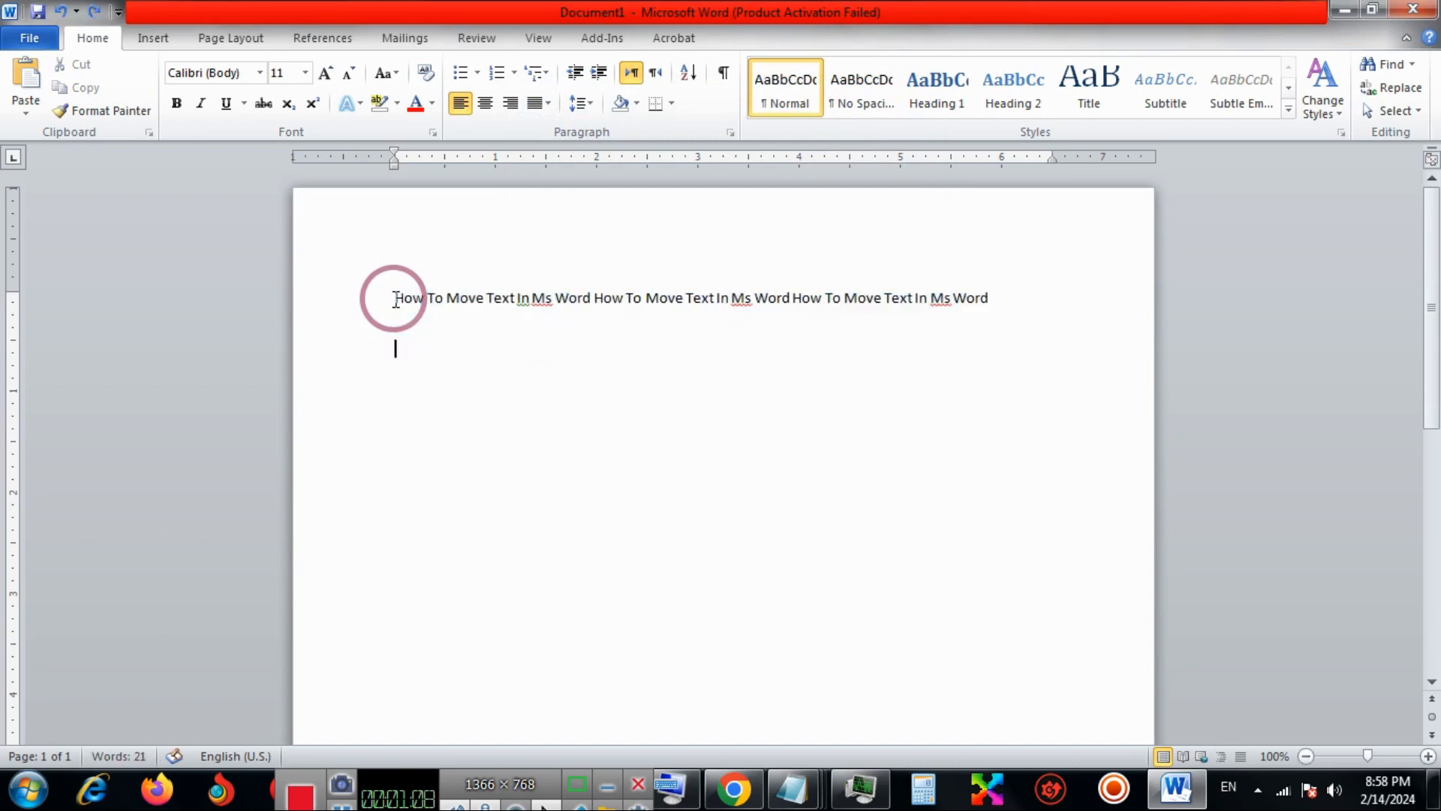
key(ctrl+z)
key(ctrl+z)
key(ctrl+z)
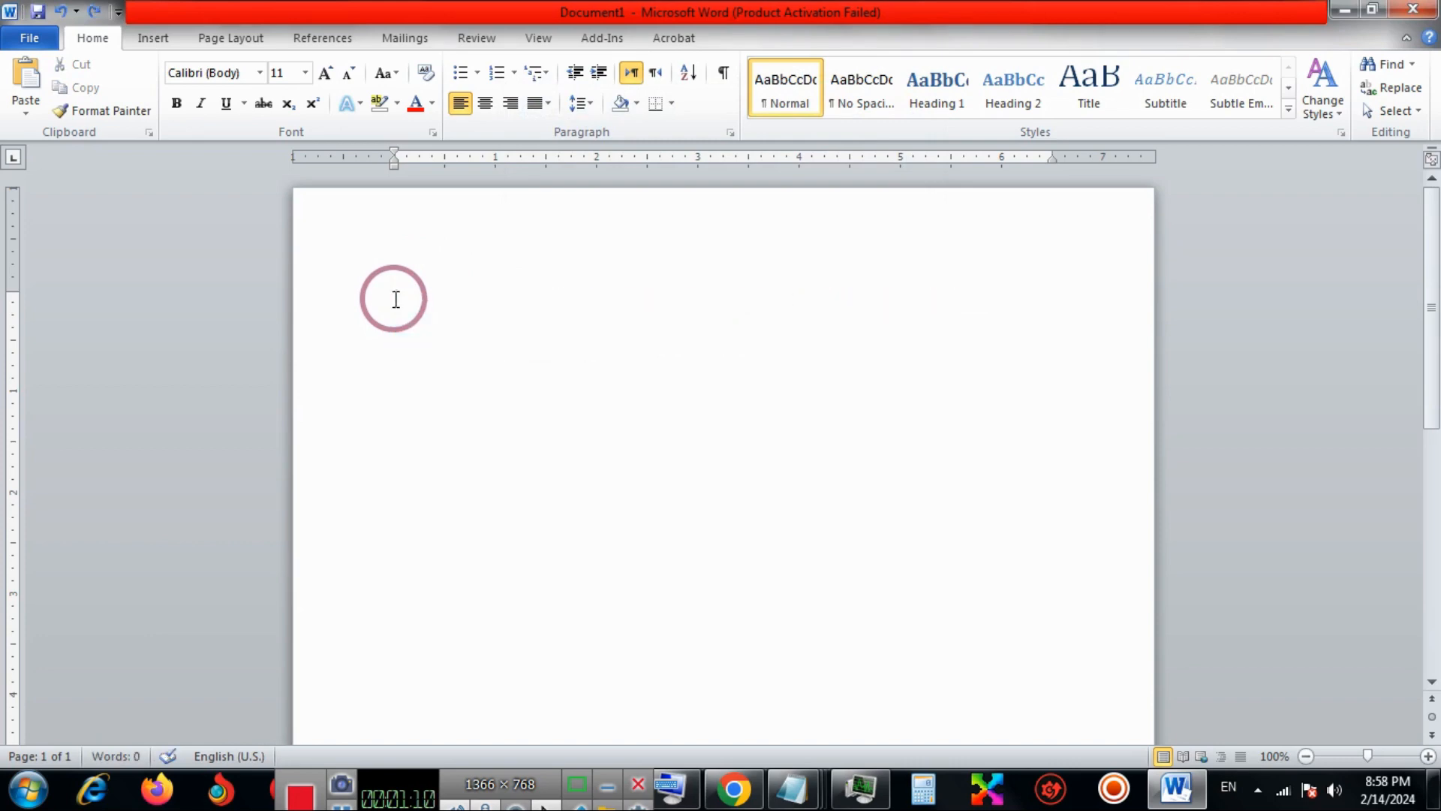
Paste "How To Move Text In Ms Word" into the first paragraph, select the whole sentence and cut it.
text(How To Move Text In Ms Word)
drag(395, 300, 588, 285)
key(ctrl+c)
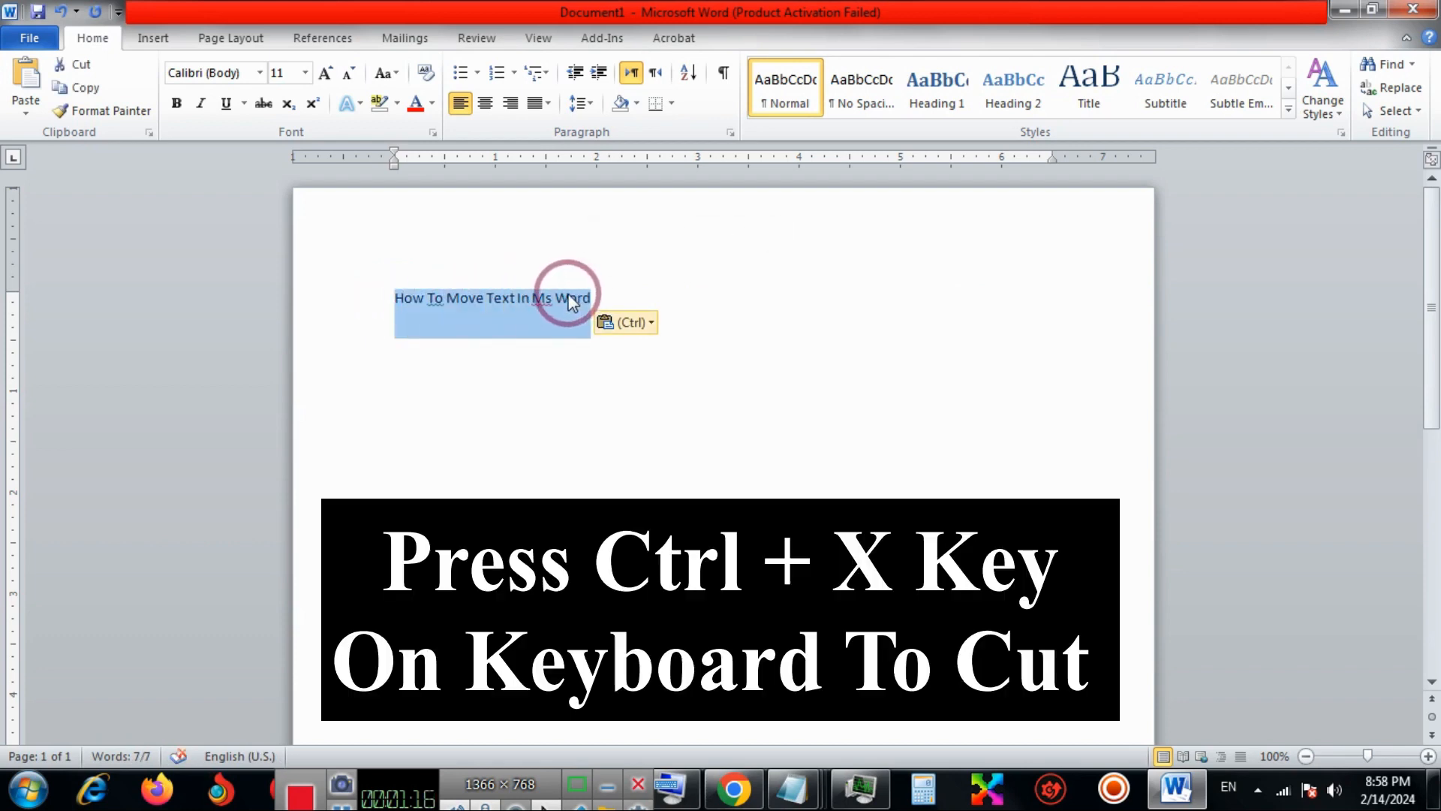
key(ctrl)
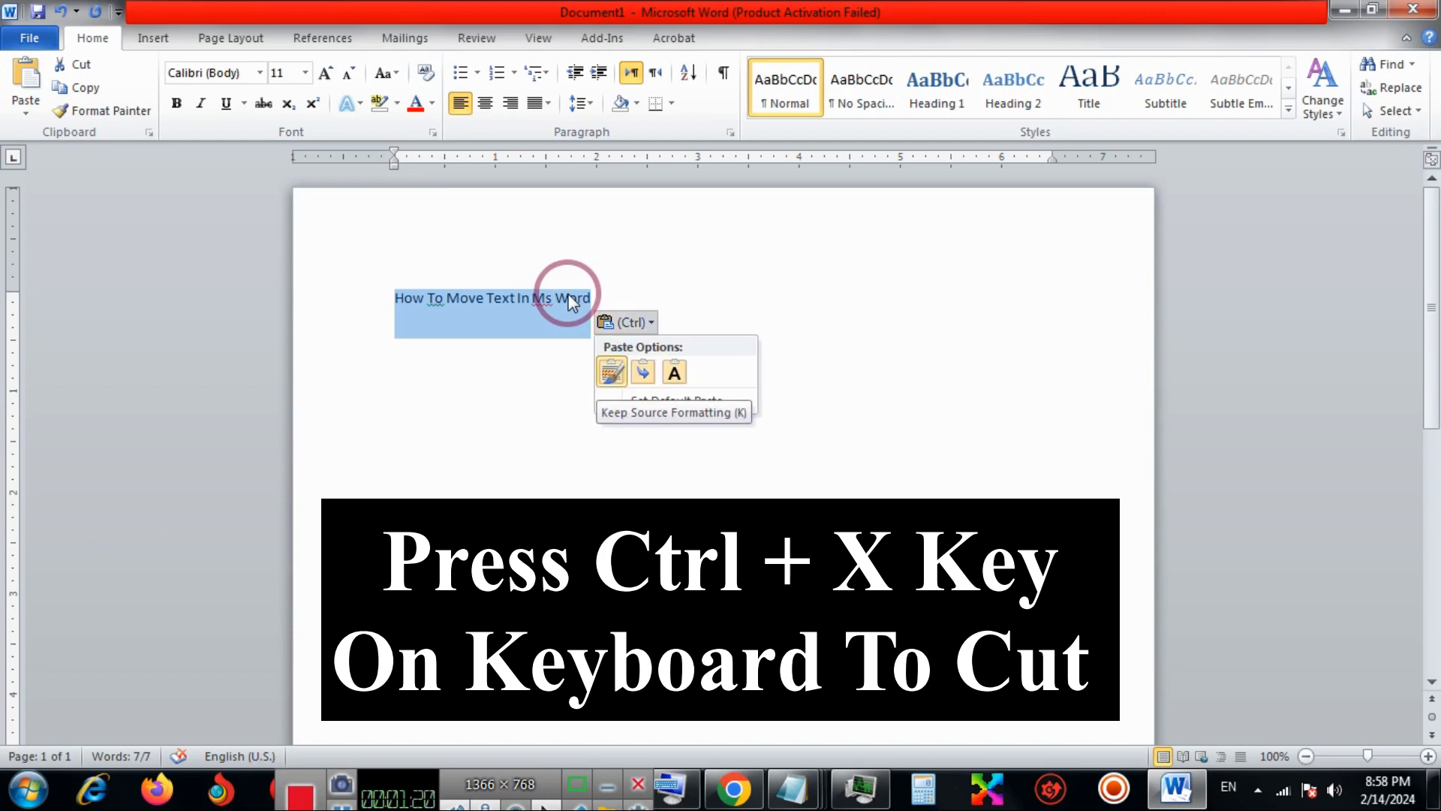
key(Escape)
right_click(570, 297)
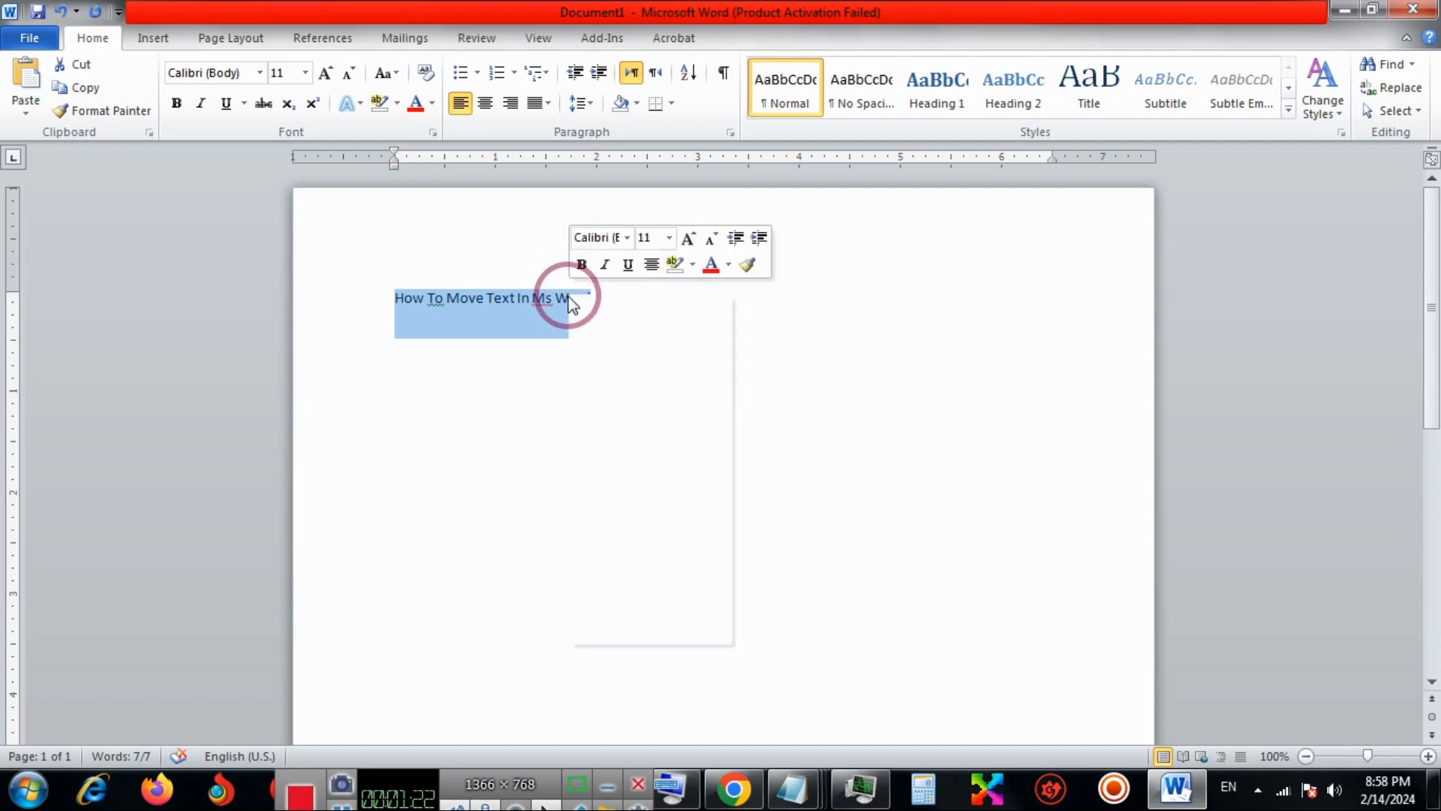
click(604, 309)
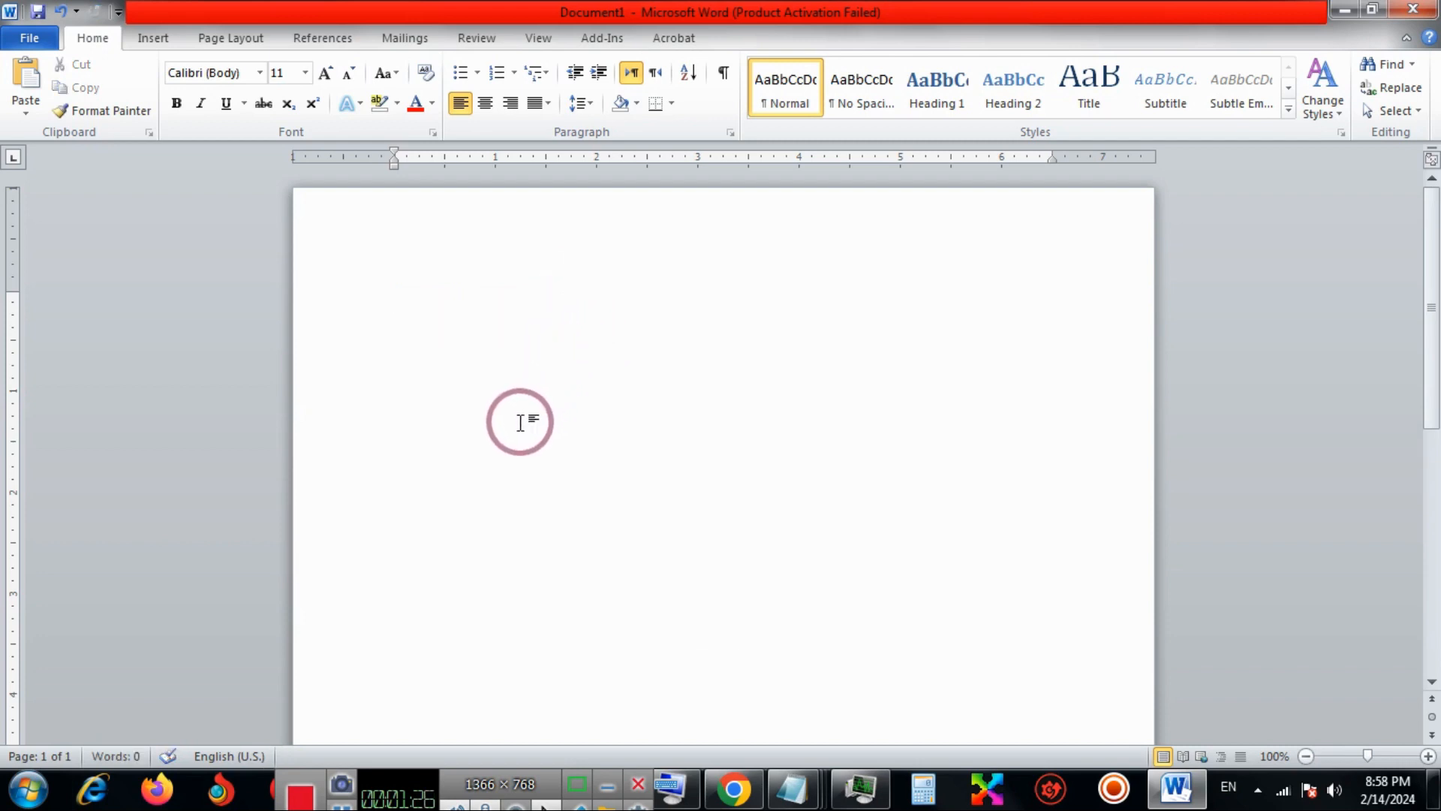
Paste the cut sentence into the second paragraph.
right_click(453, 352)
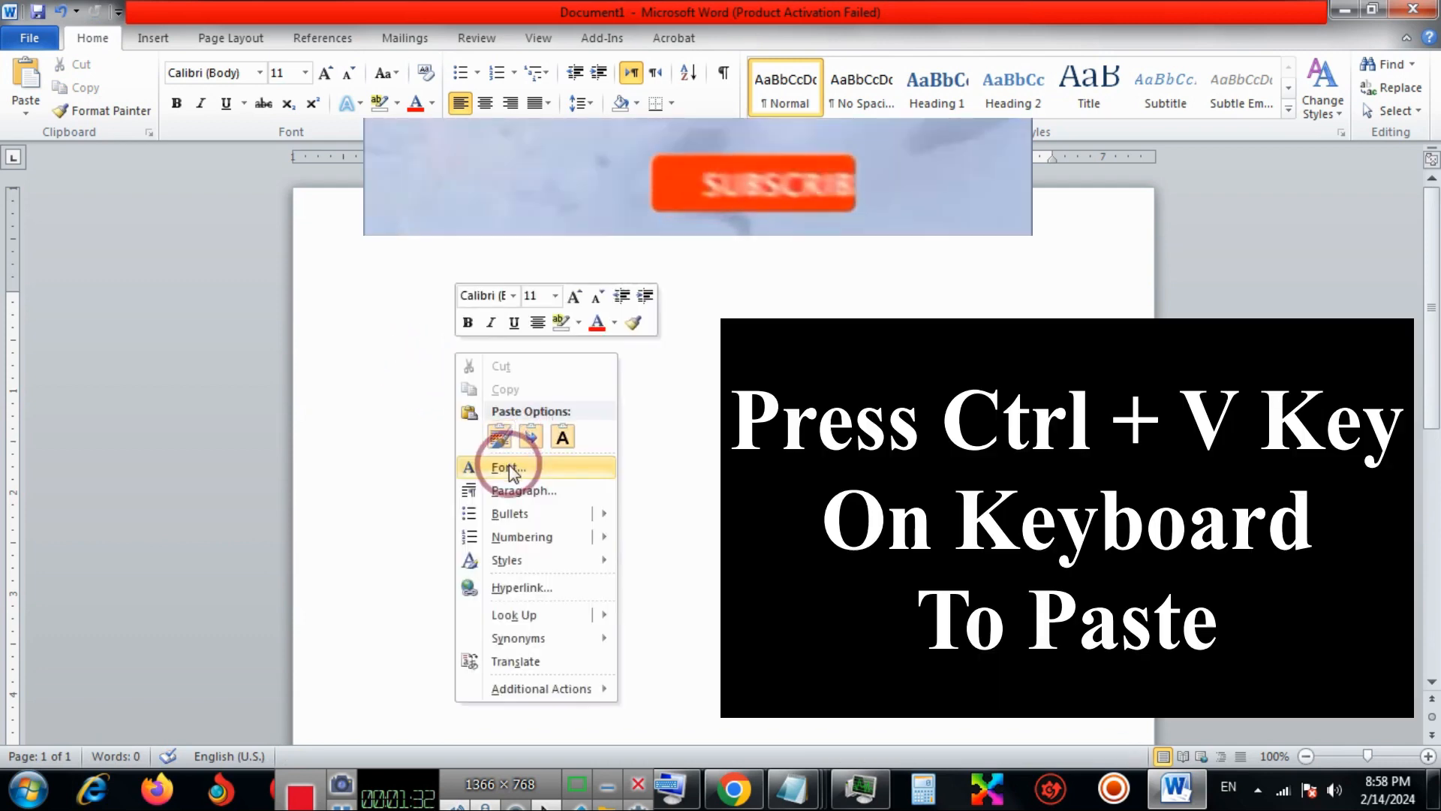
click(503, 430)
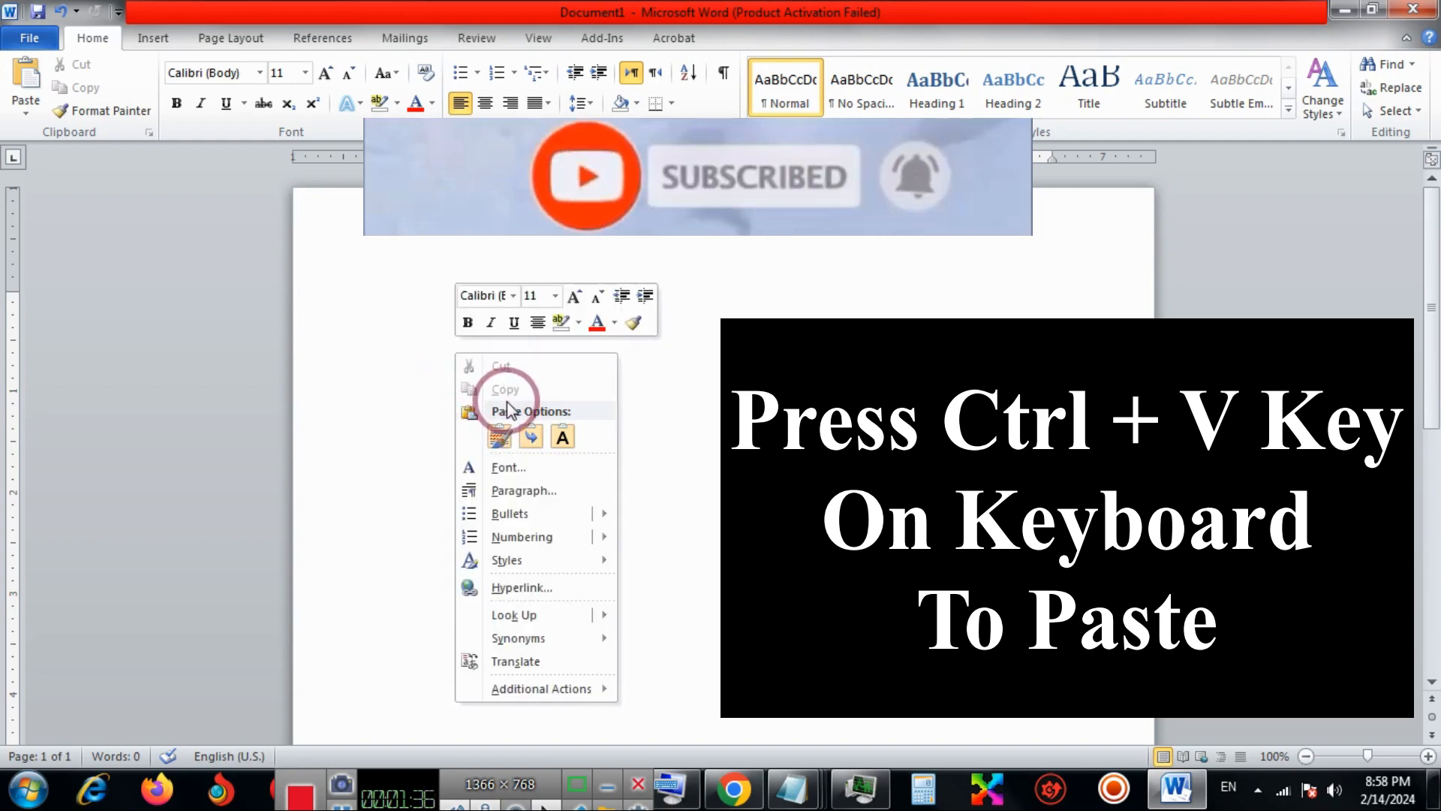
click(401, 368)
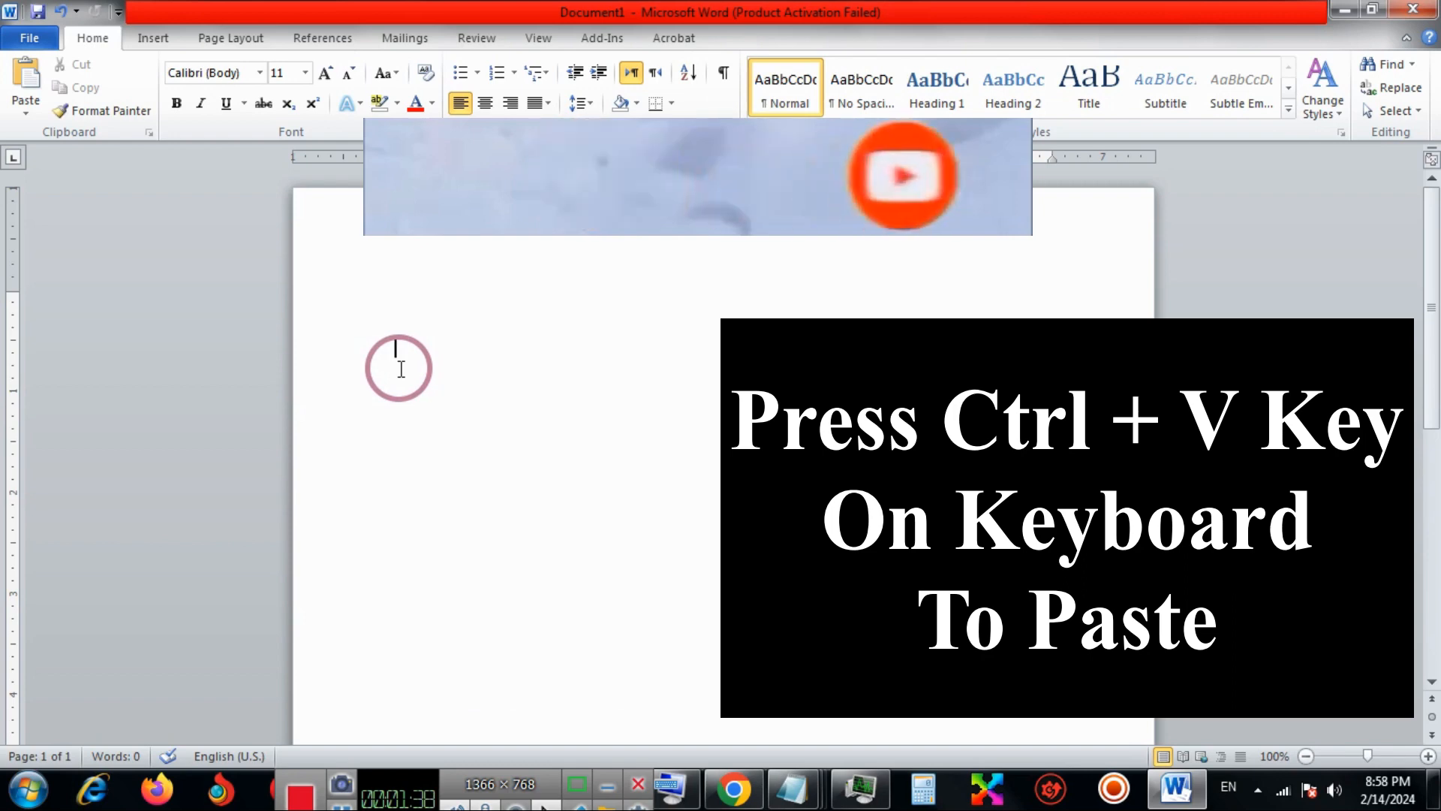
key(ctrl+v)
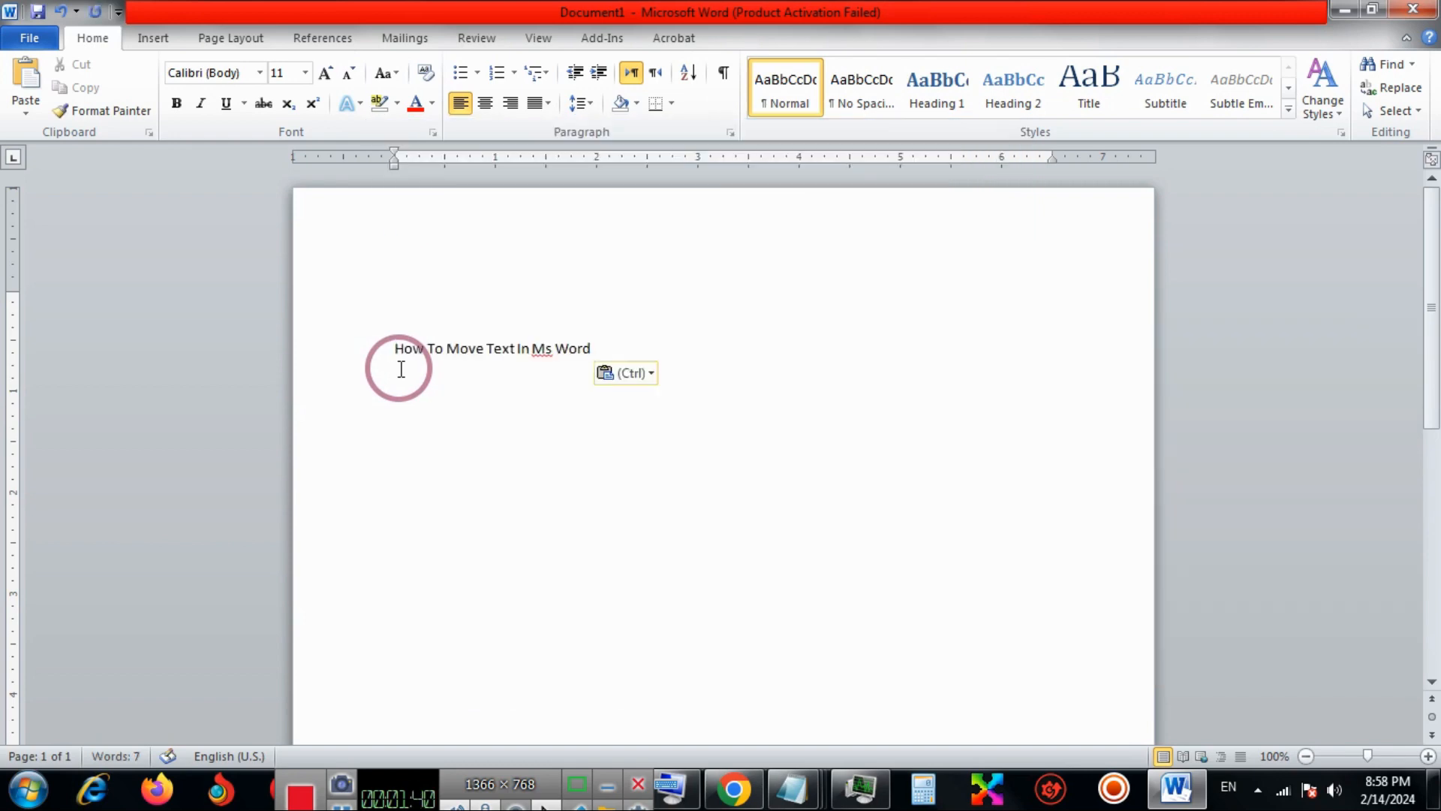
right_click(503, 349)
click(459, 407)
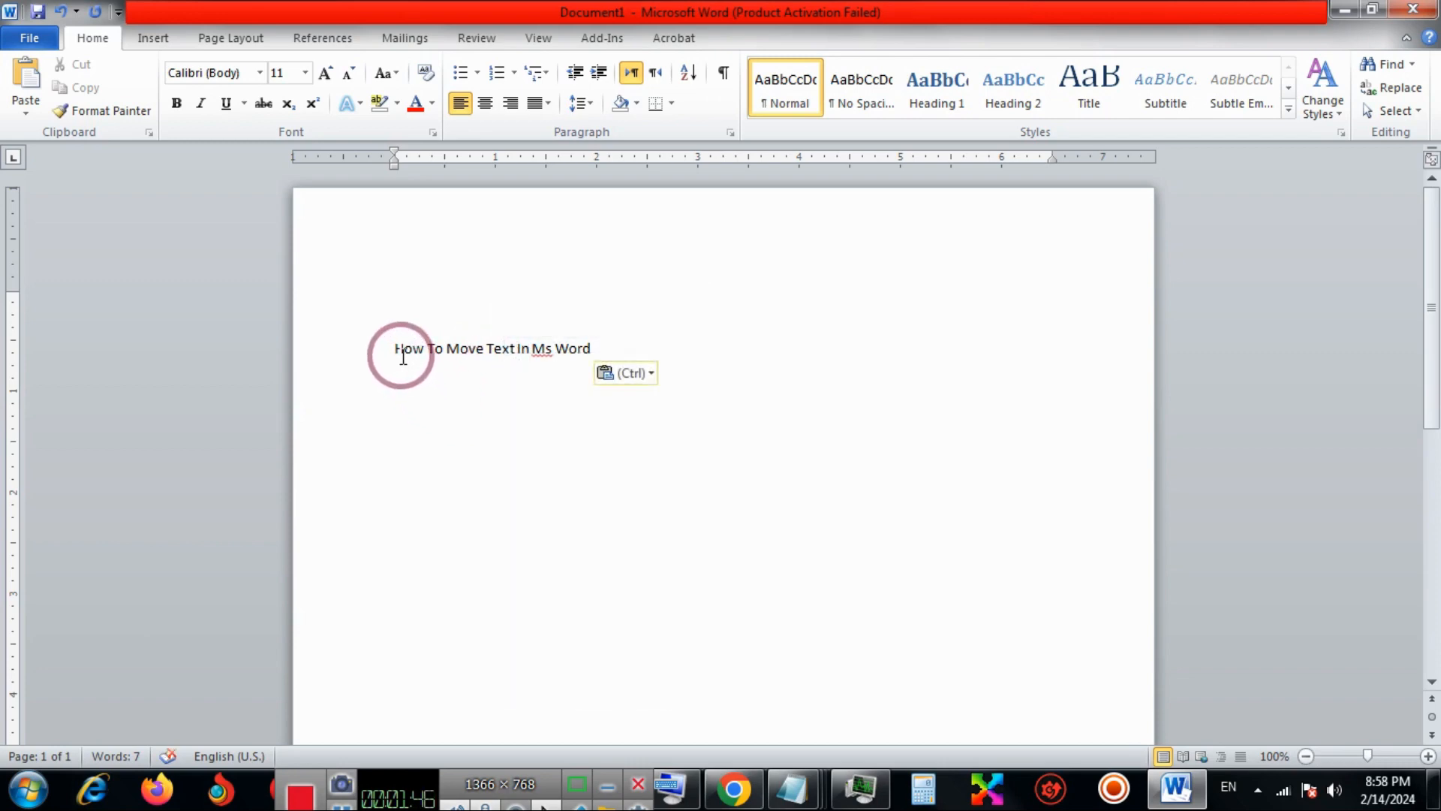
drag(398, 350, 577, 350)
key(ctrl+c)
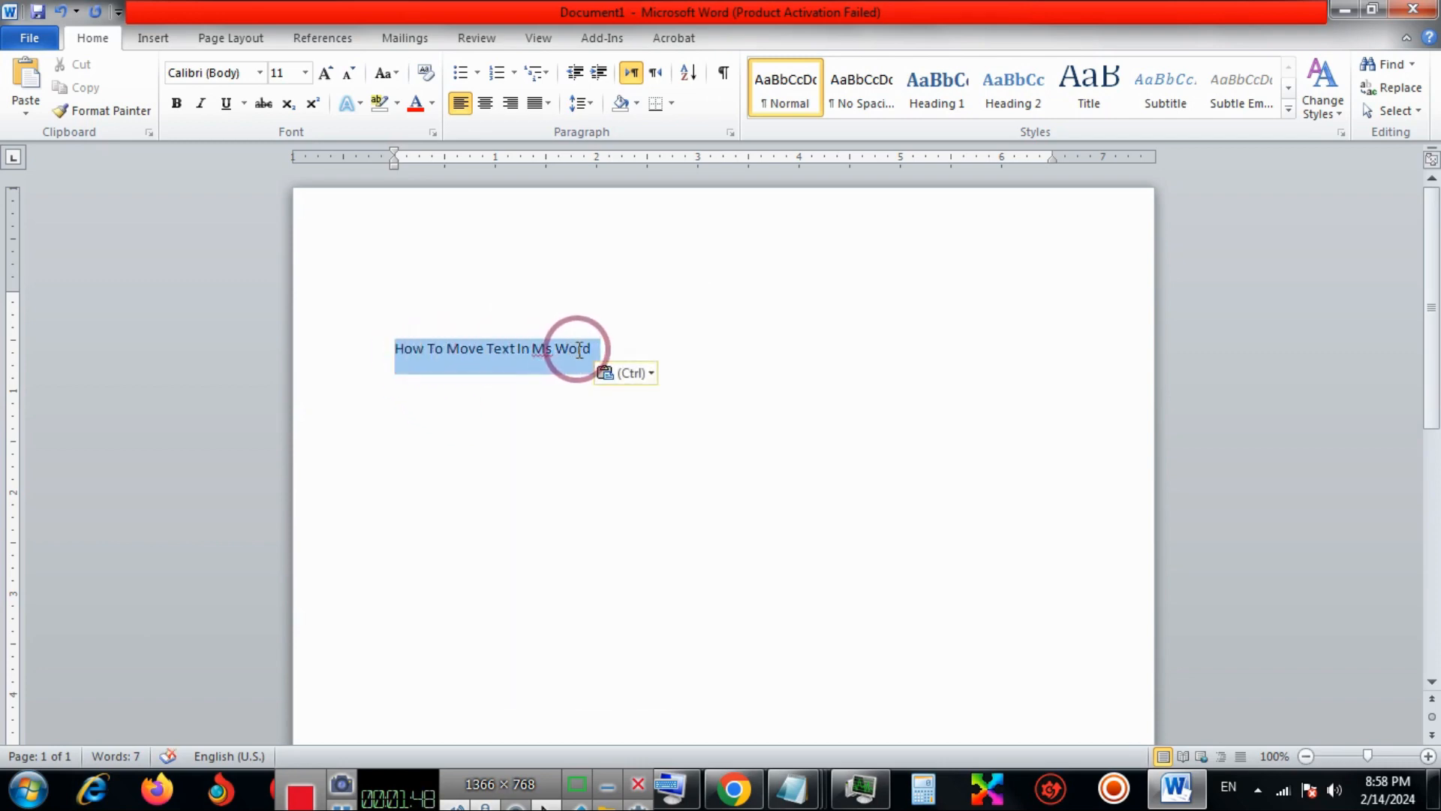
Insert a Simple Text Box from the empty first paragraph and replace its placeholder with the copied sentence "How To Move Text In Ms Word".
click(524, 293)
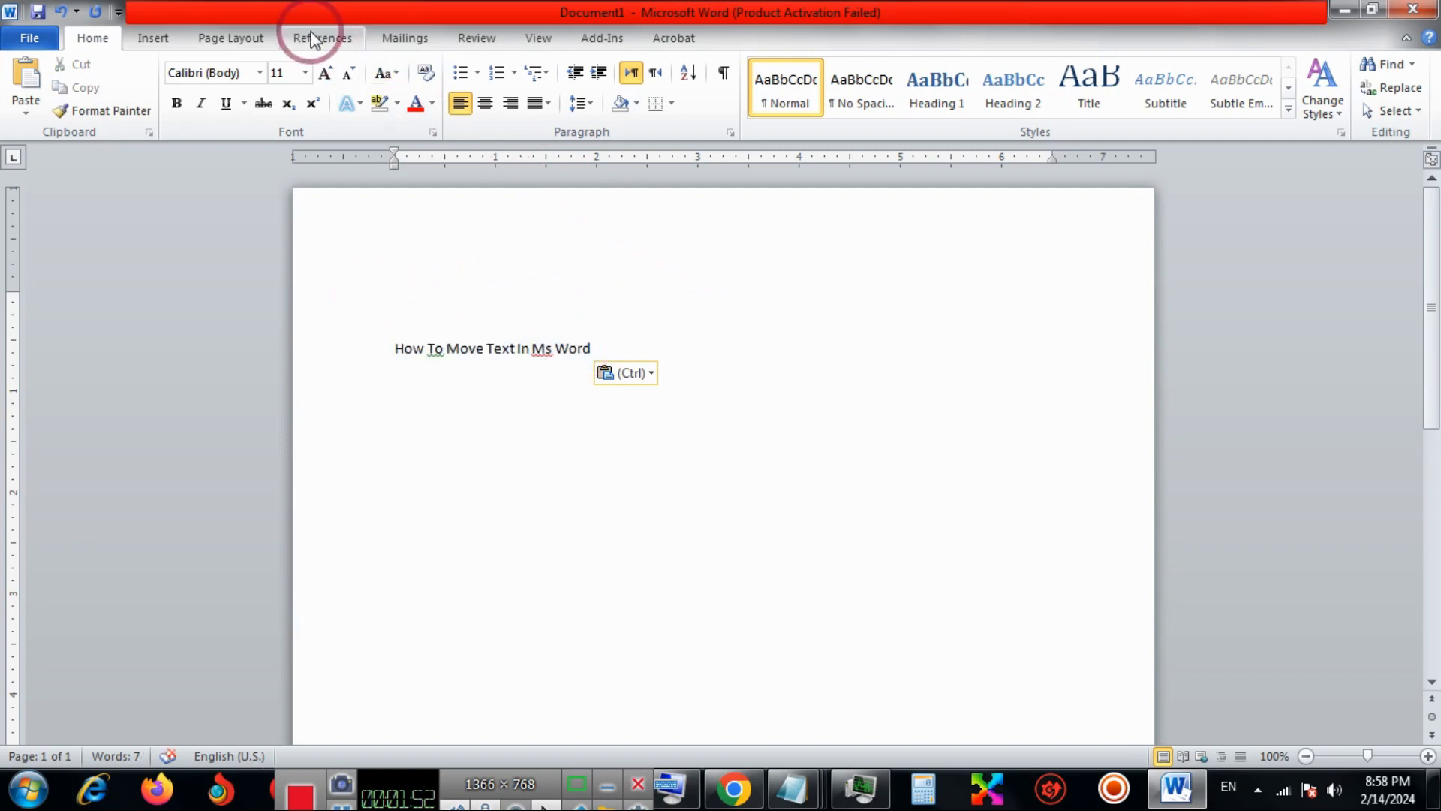
click(127, 39)
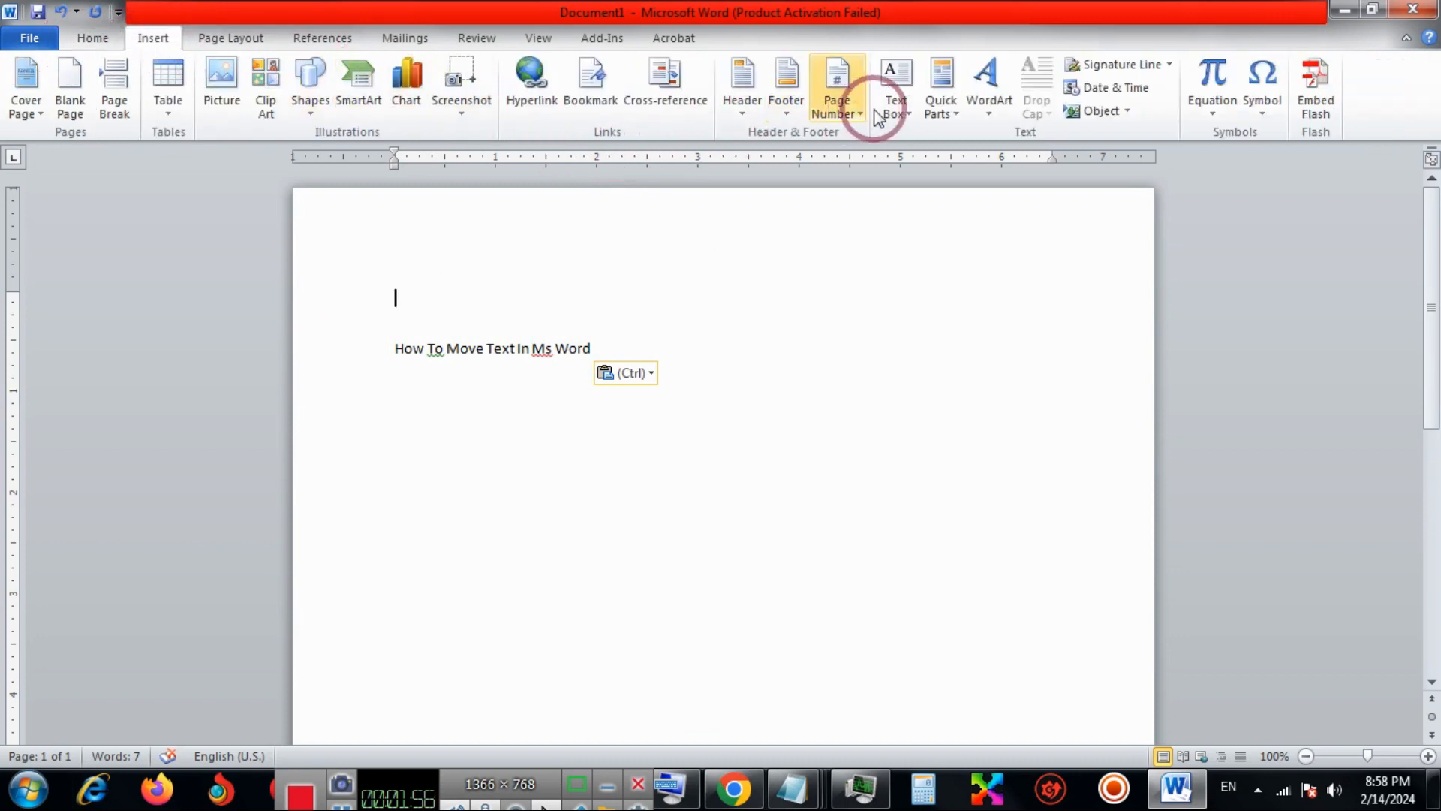
click(893, 94)
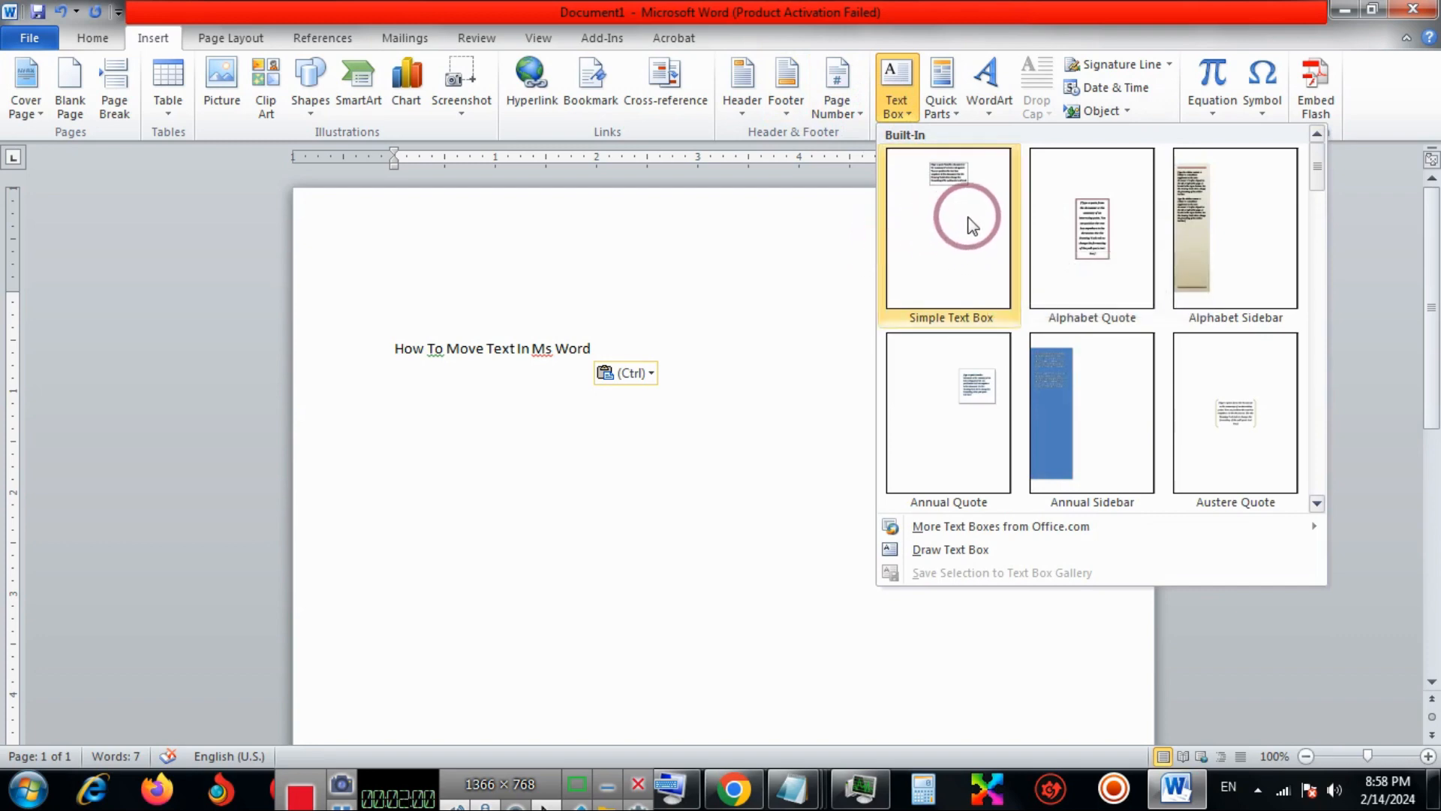
key(Escape)
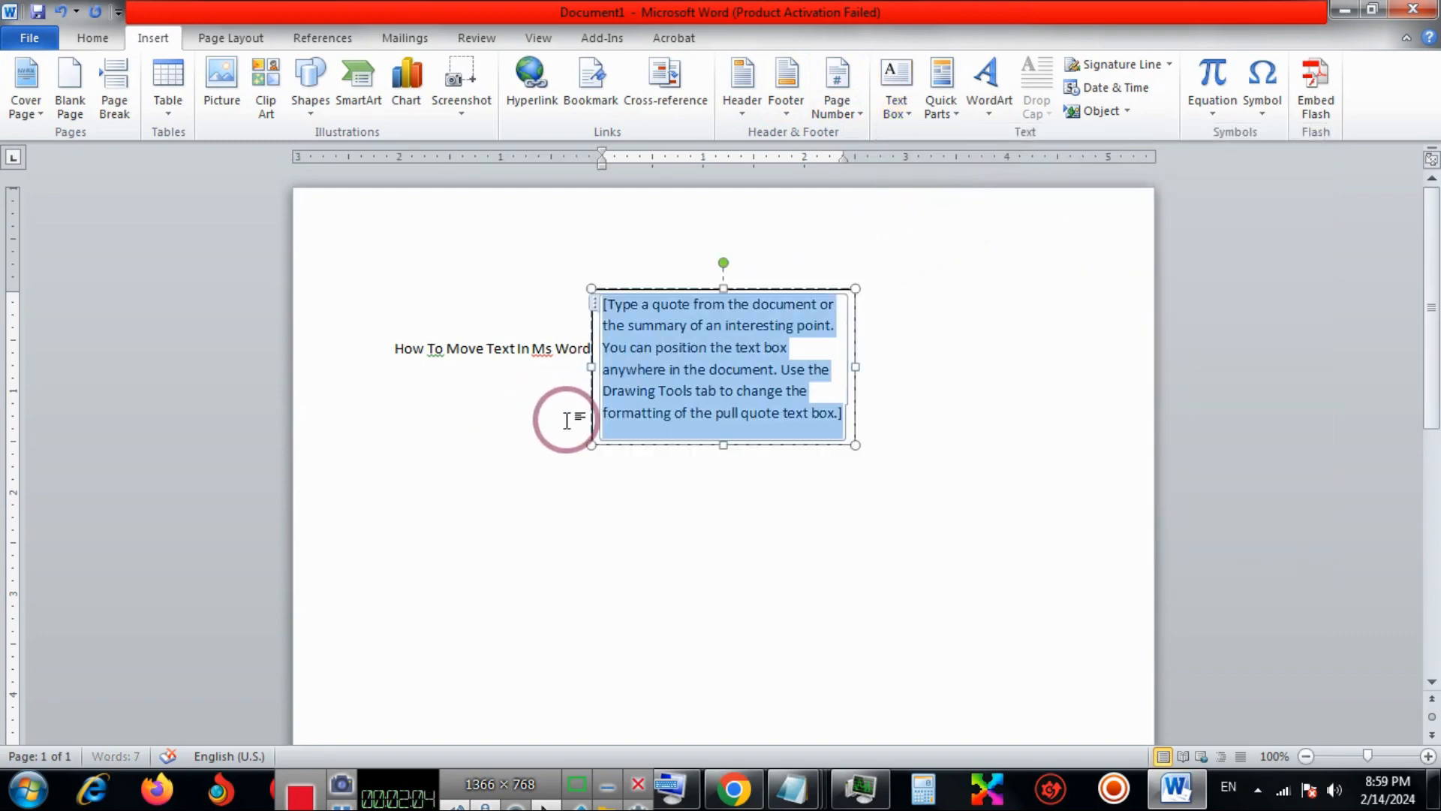
key(ctrl+v)
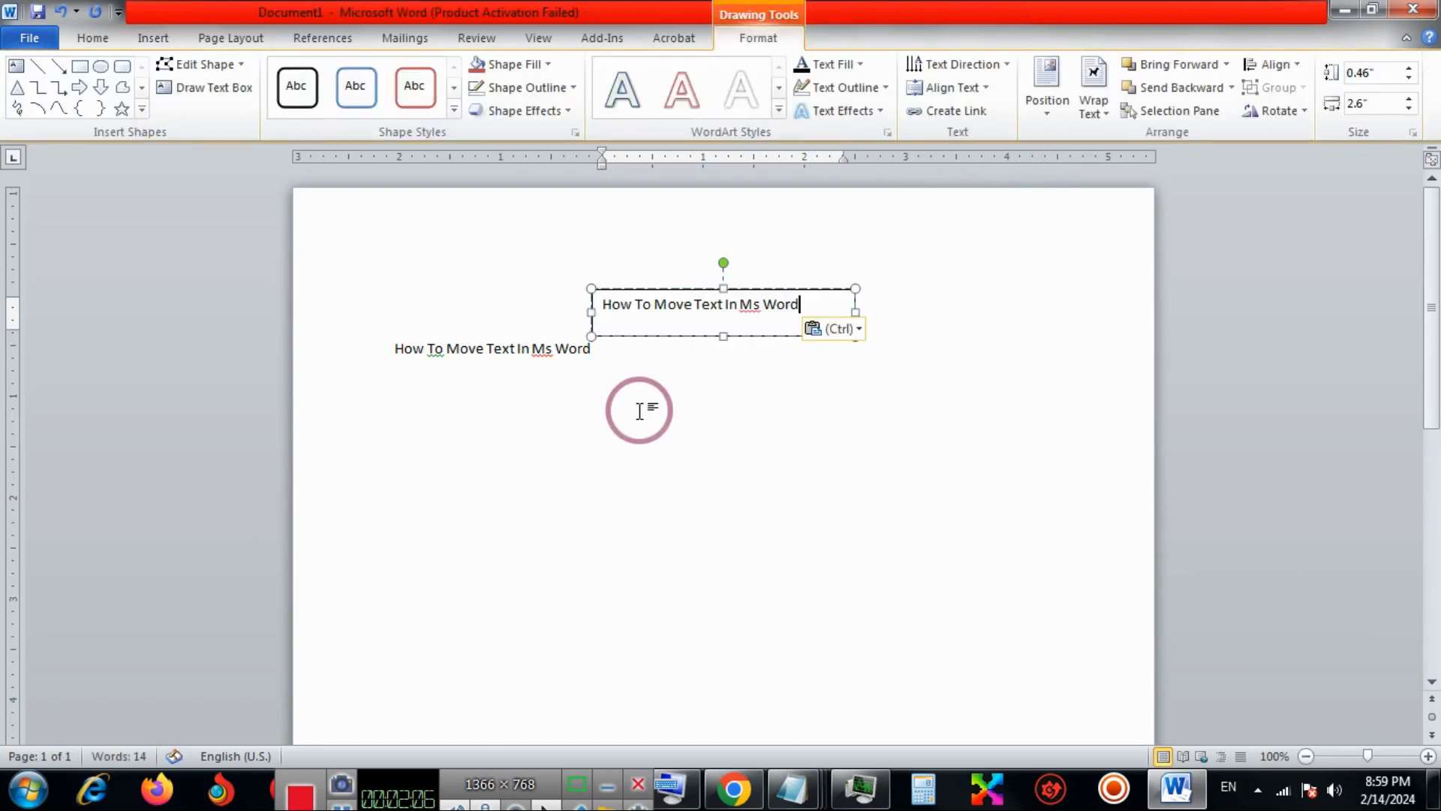
Move the text box down so that it sits below and to the right of the body sentence.
click(727, 356)
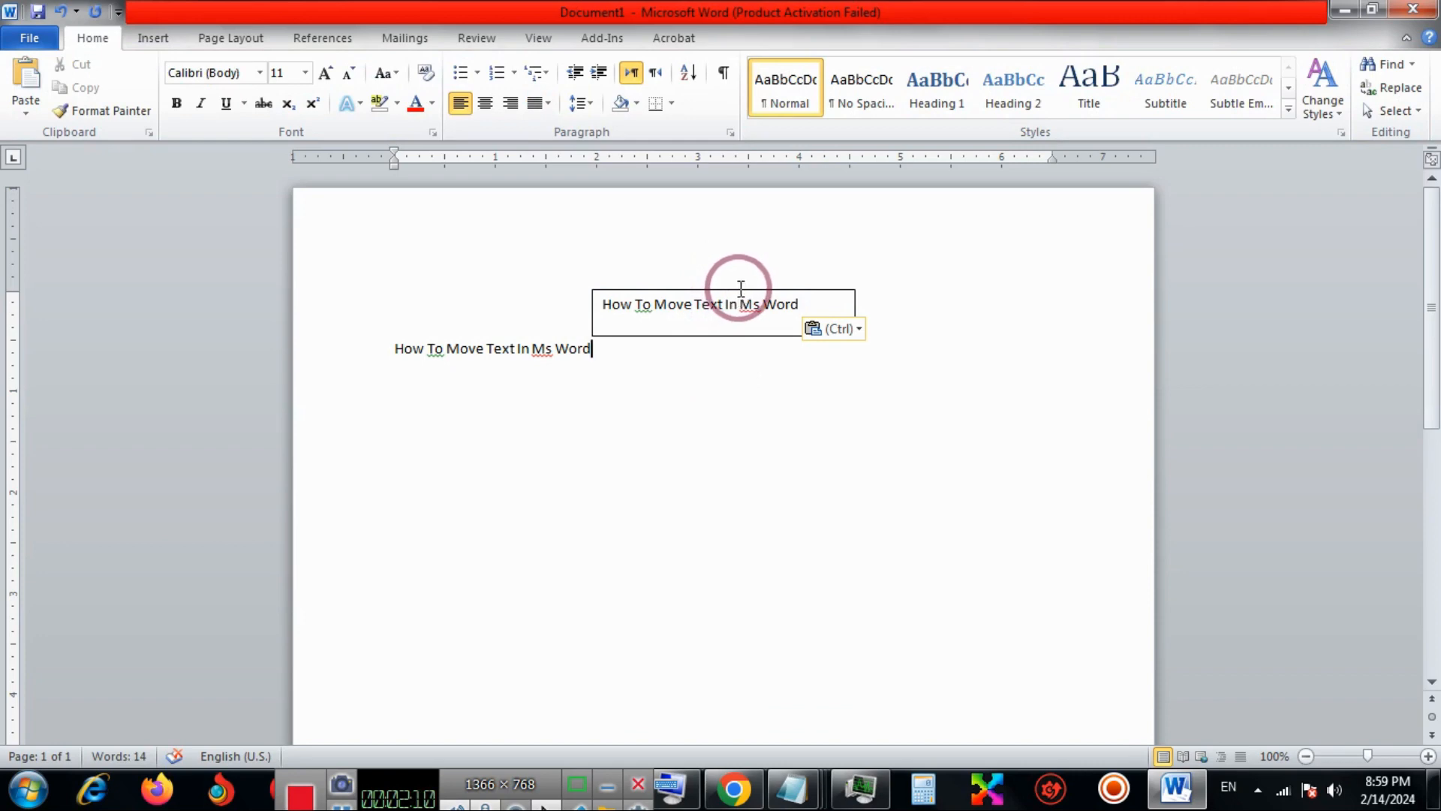
click(736, 303)
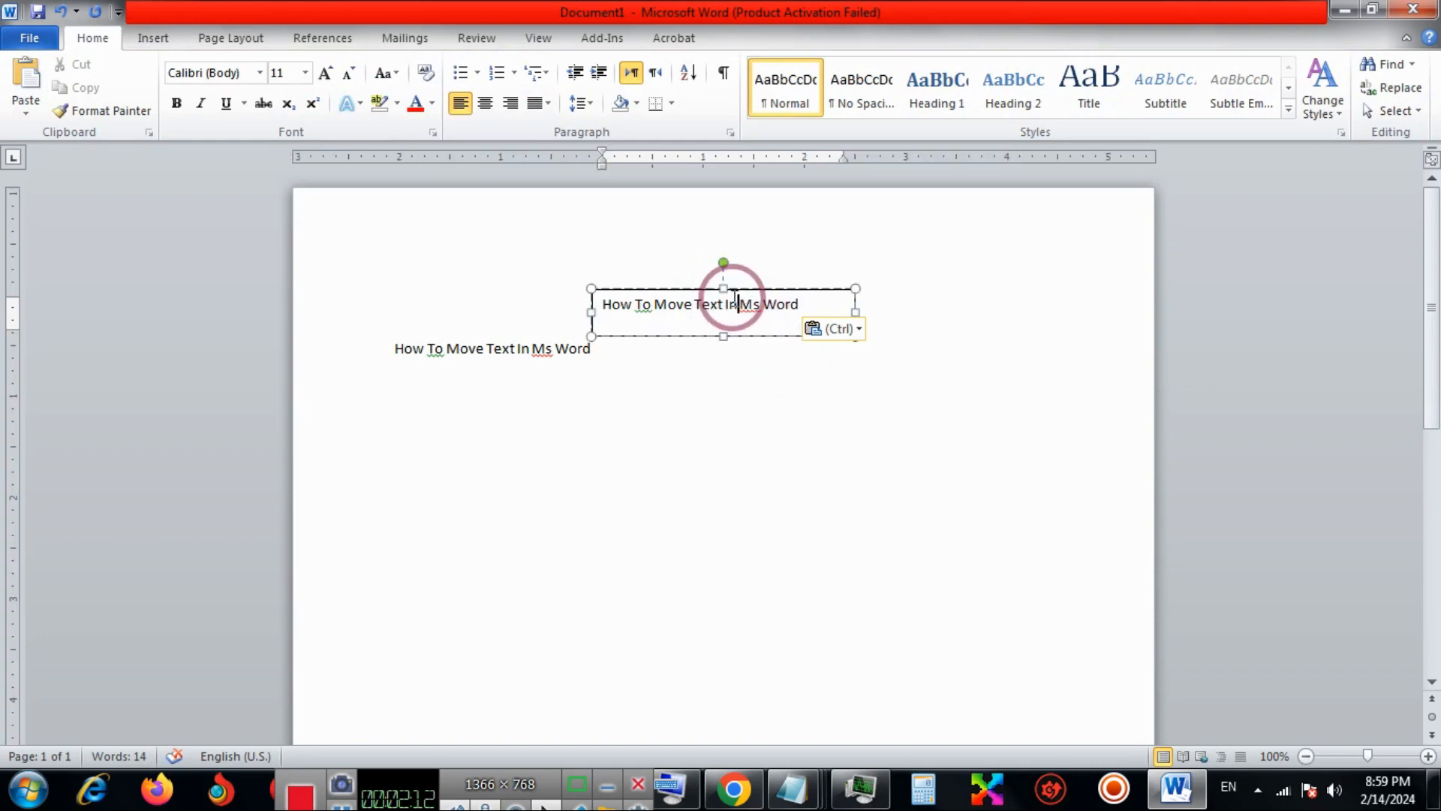
click(728, 290)
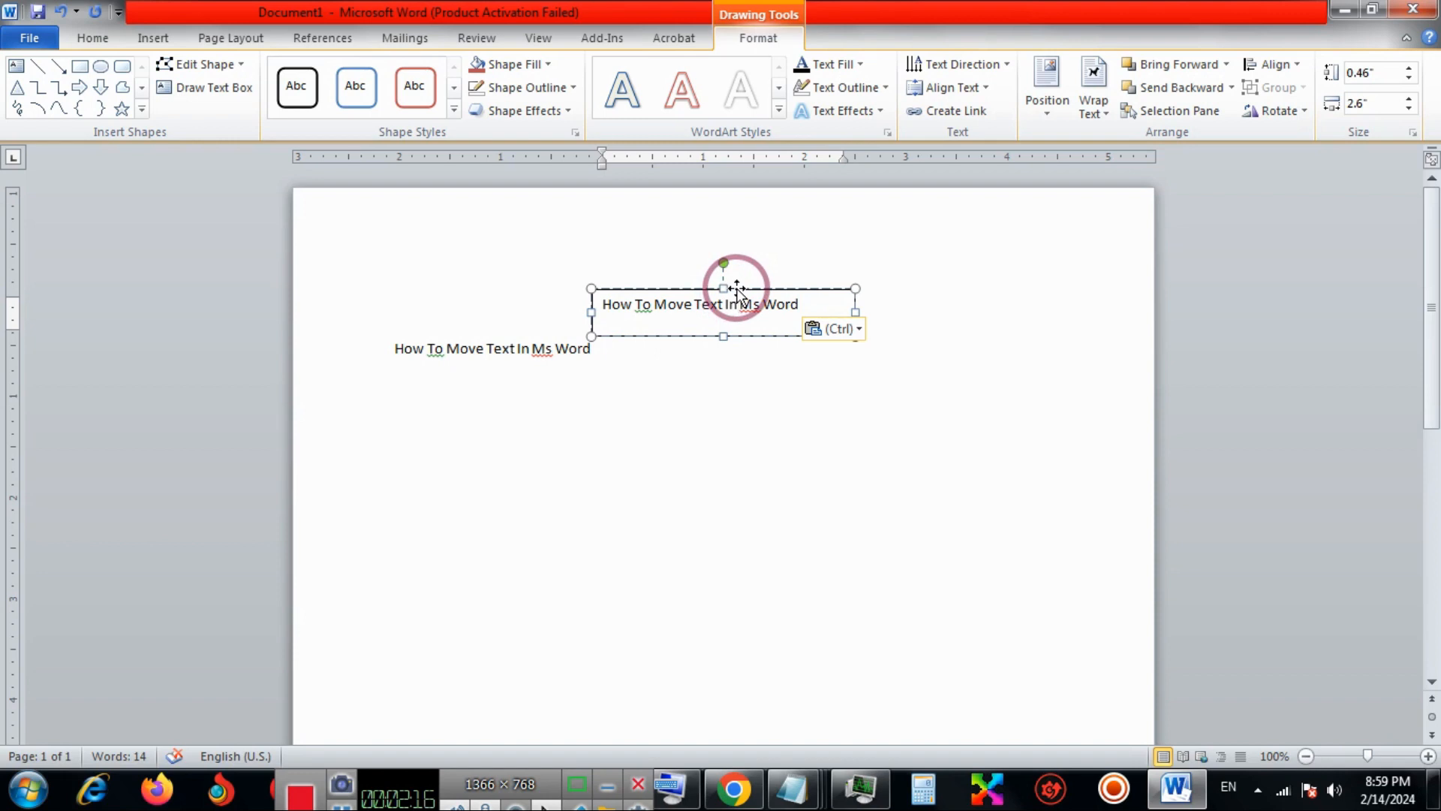
drag(740, 287, 780, 373)
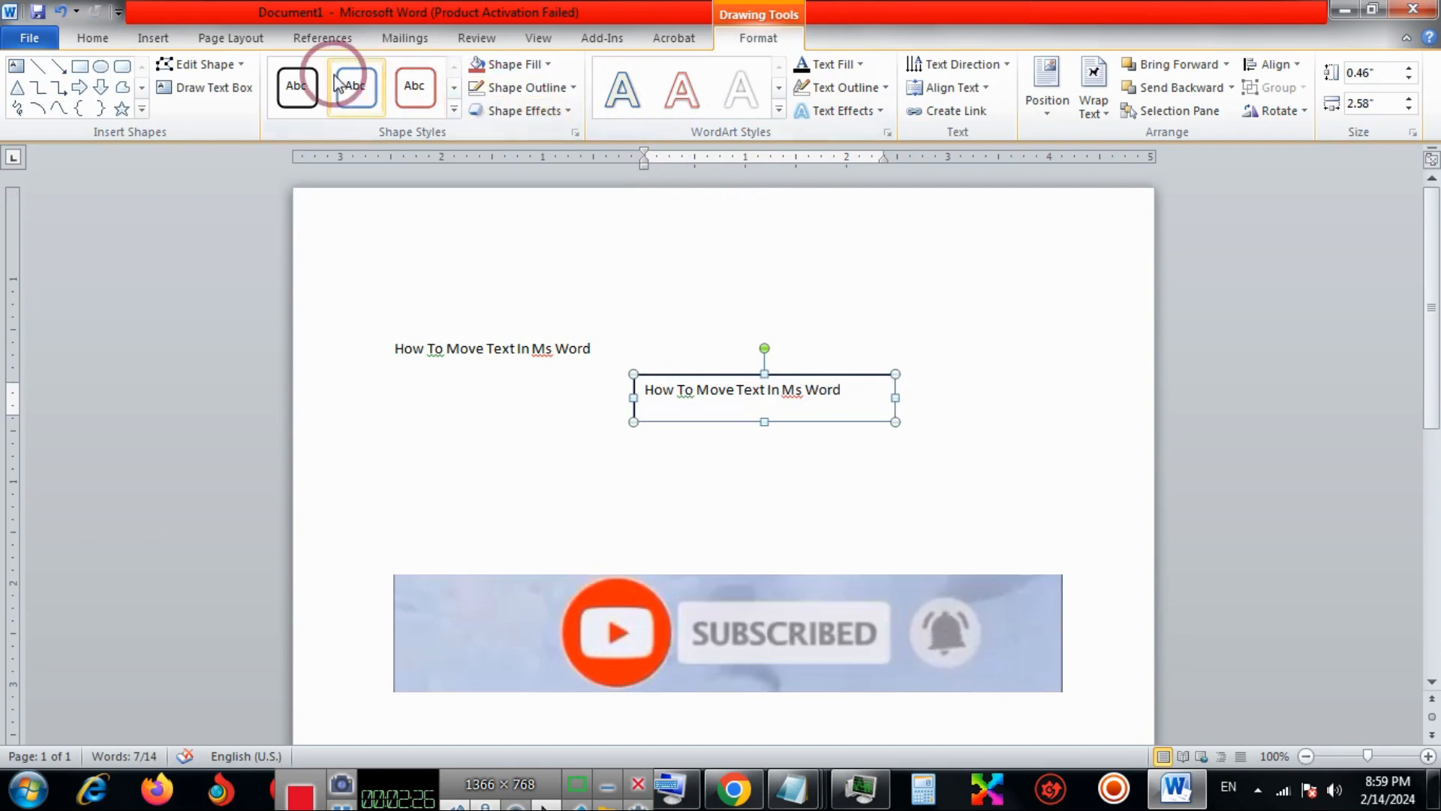
Remove the text box's outline and move the box slightly further down and to the left.
click(569, 89)
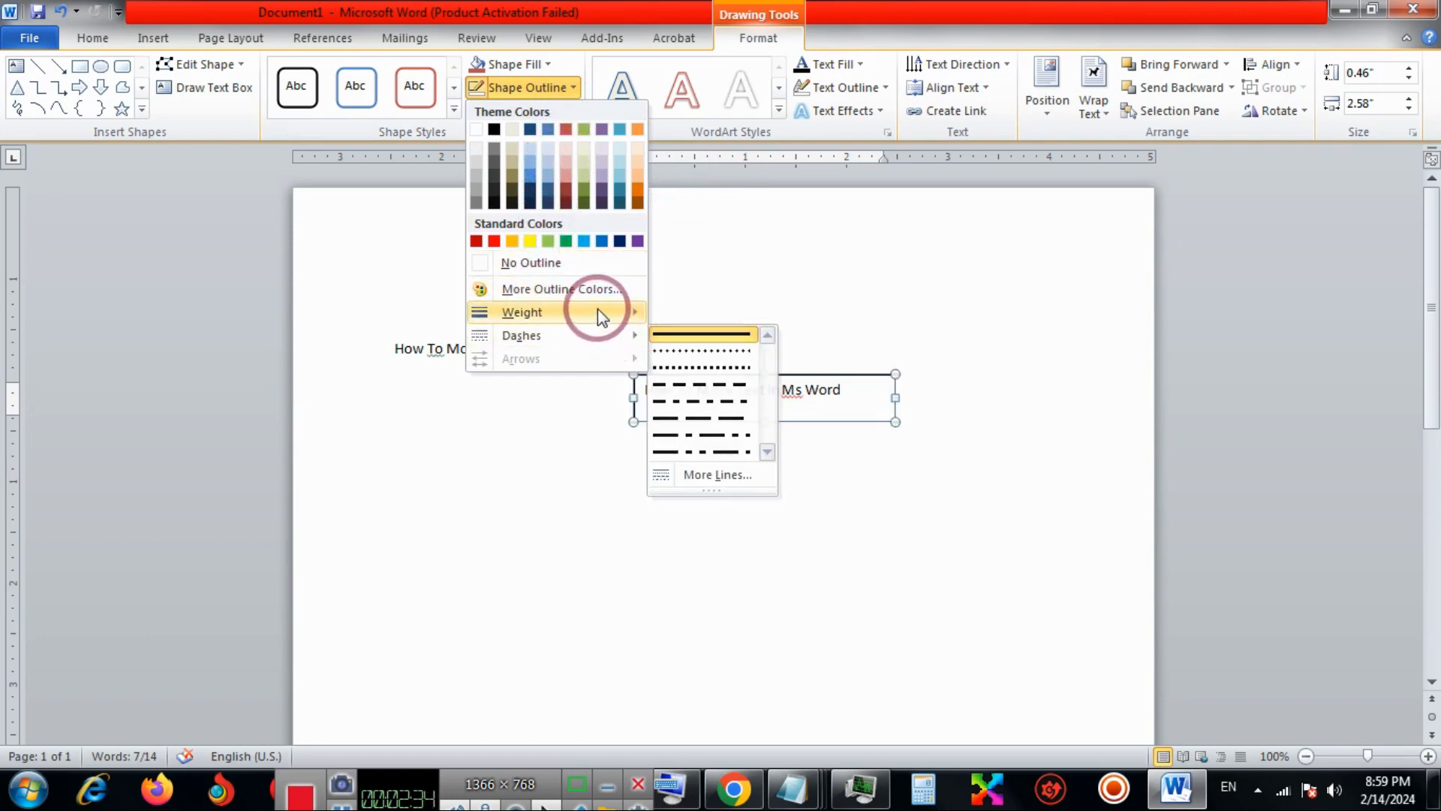
click(579, 268)
click(695, 344)
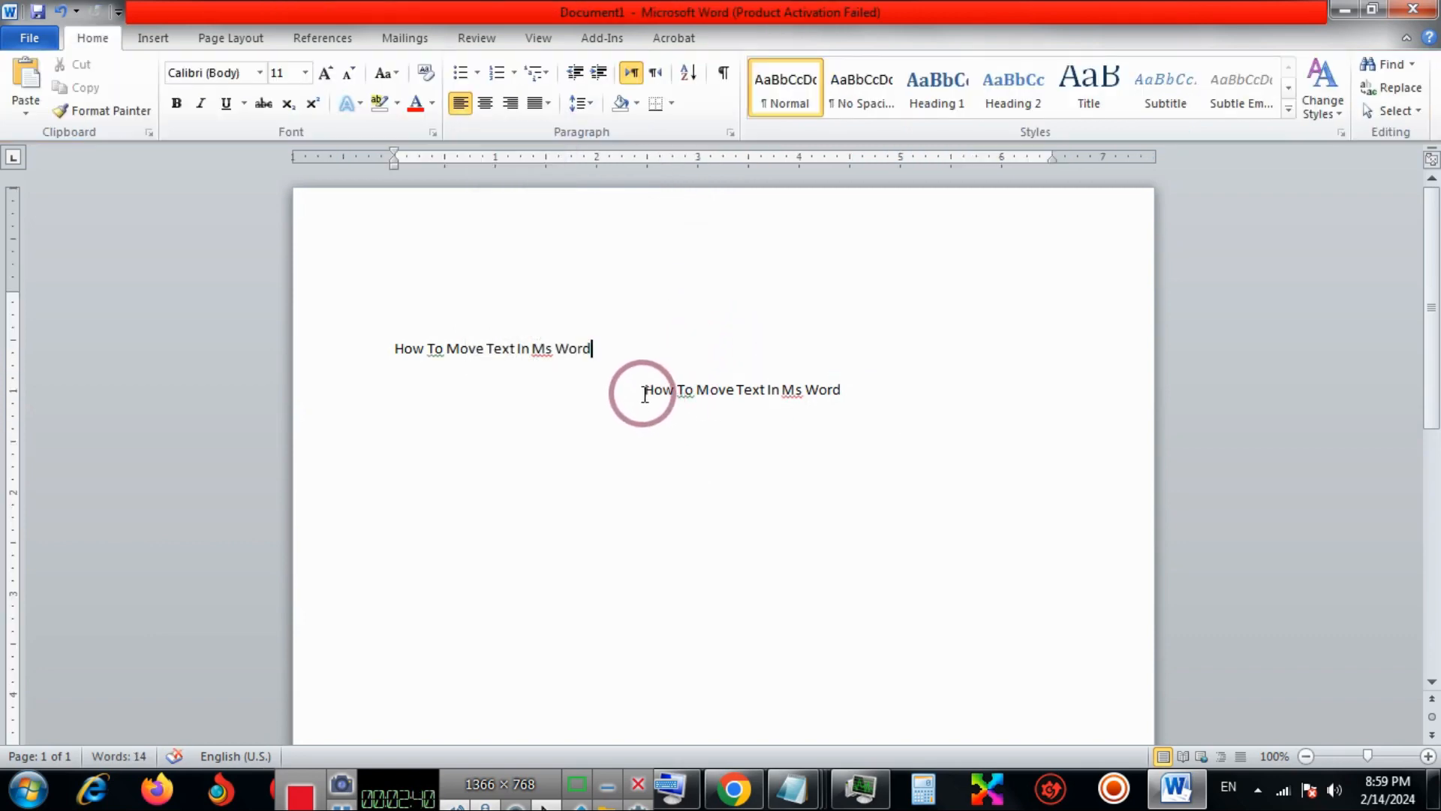
click(715, 375)
drag(717, 378, 652, 424)
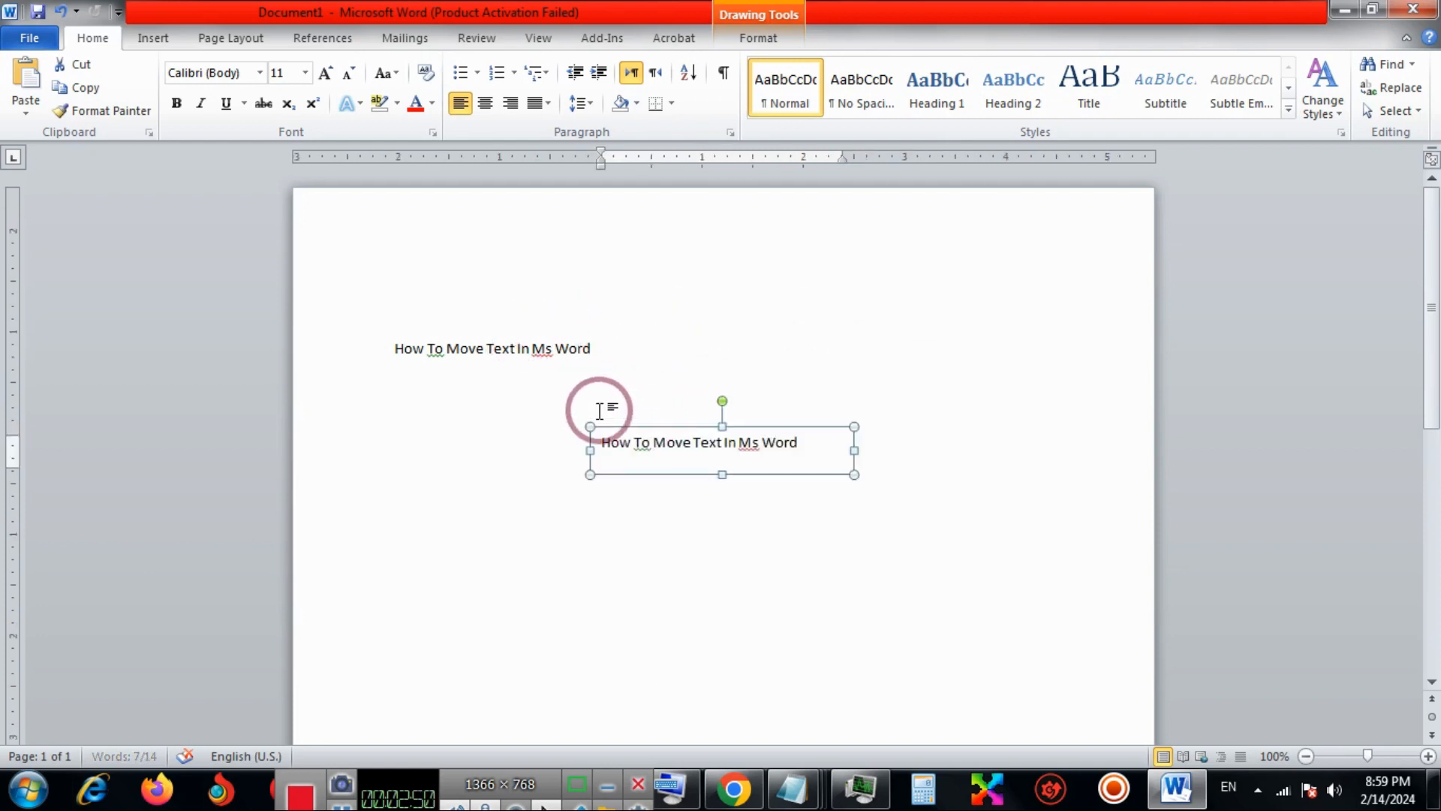
Insert tabs before the body sentence to shift it right to the 2-inch mark on the ruler.
click(398, 350)
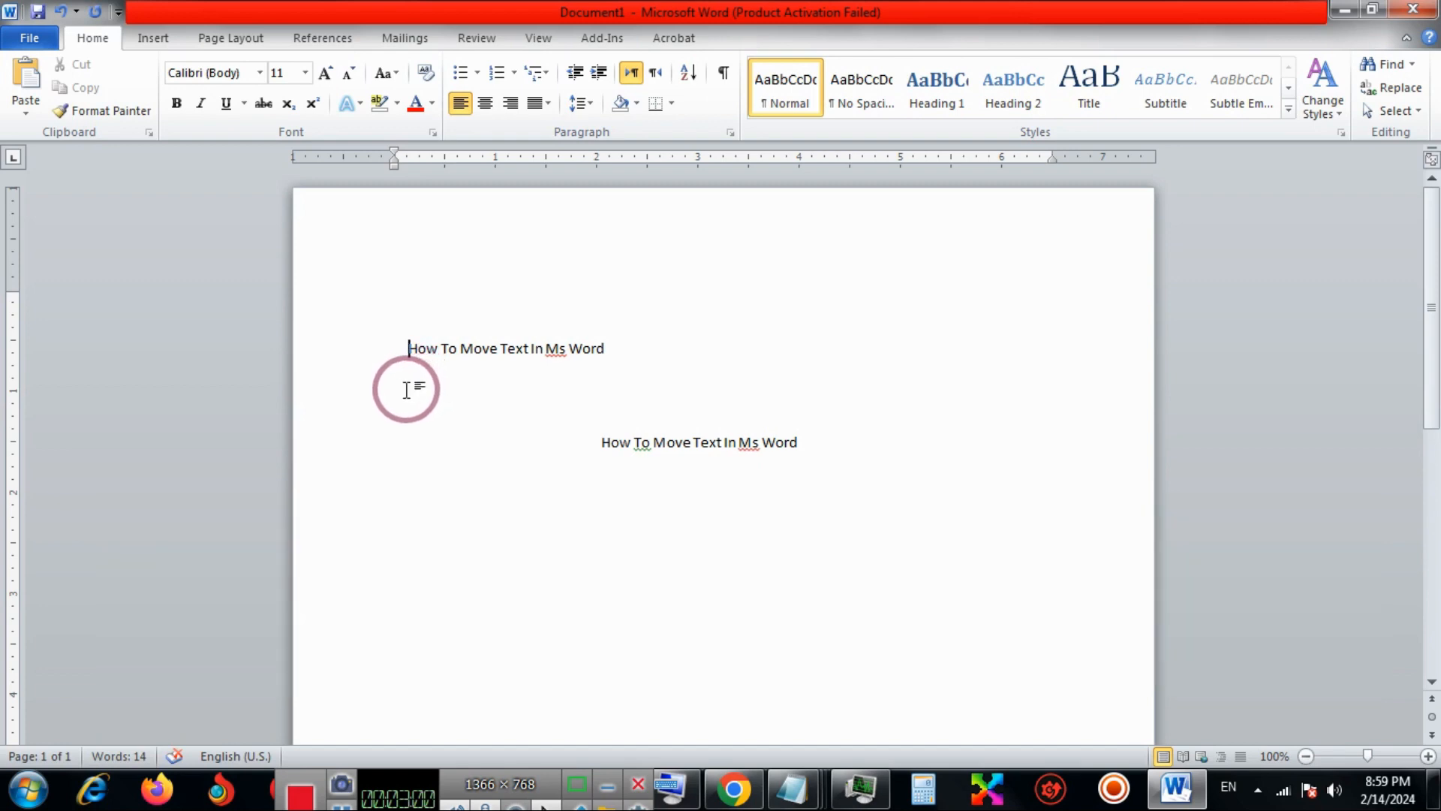
key(Tab)
key(Tab)
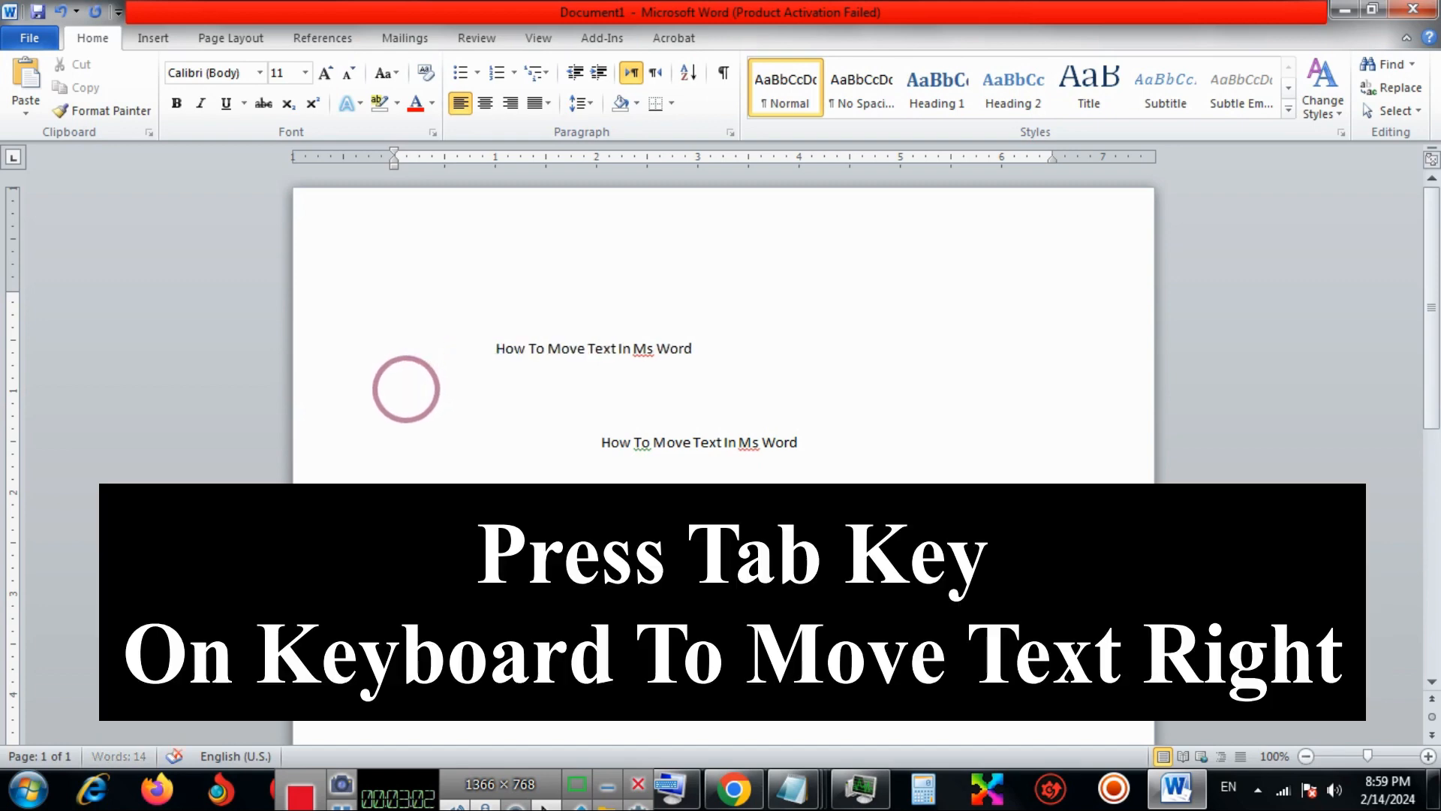
key(Tab)
key(Tab)
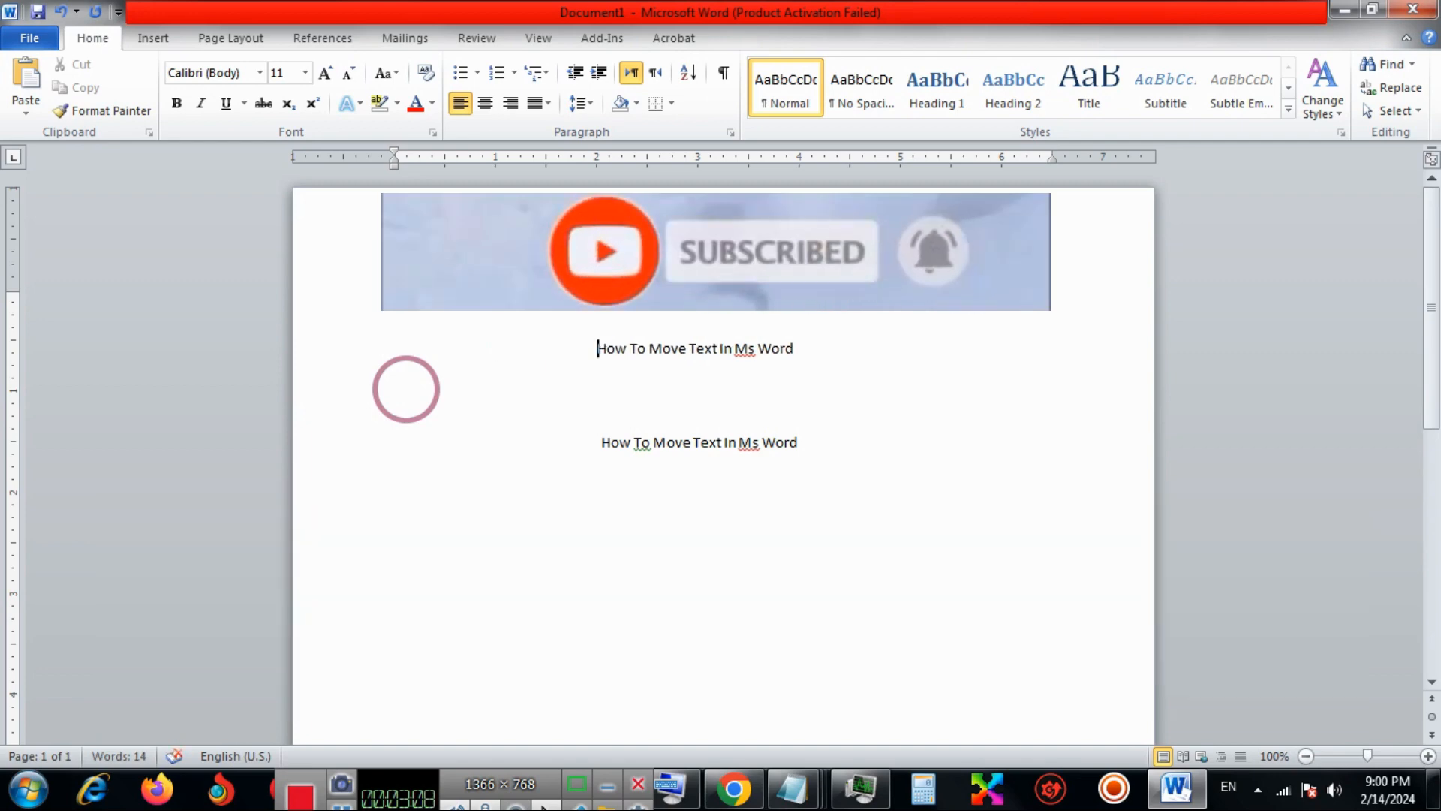
Remove three tabs before the body sentence to shift it left to the 0.5-inch mark on the ruler.
key(BackSpace)
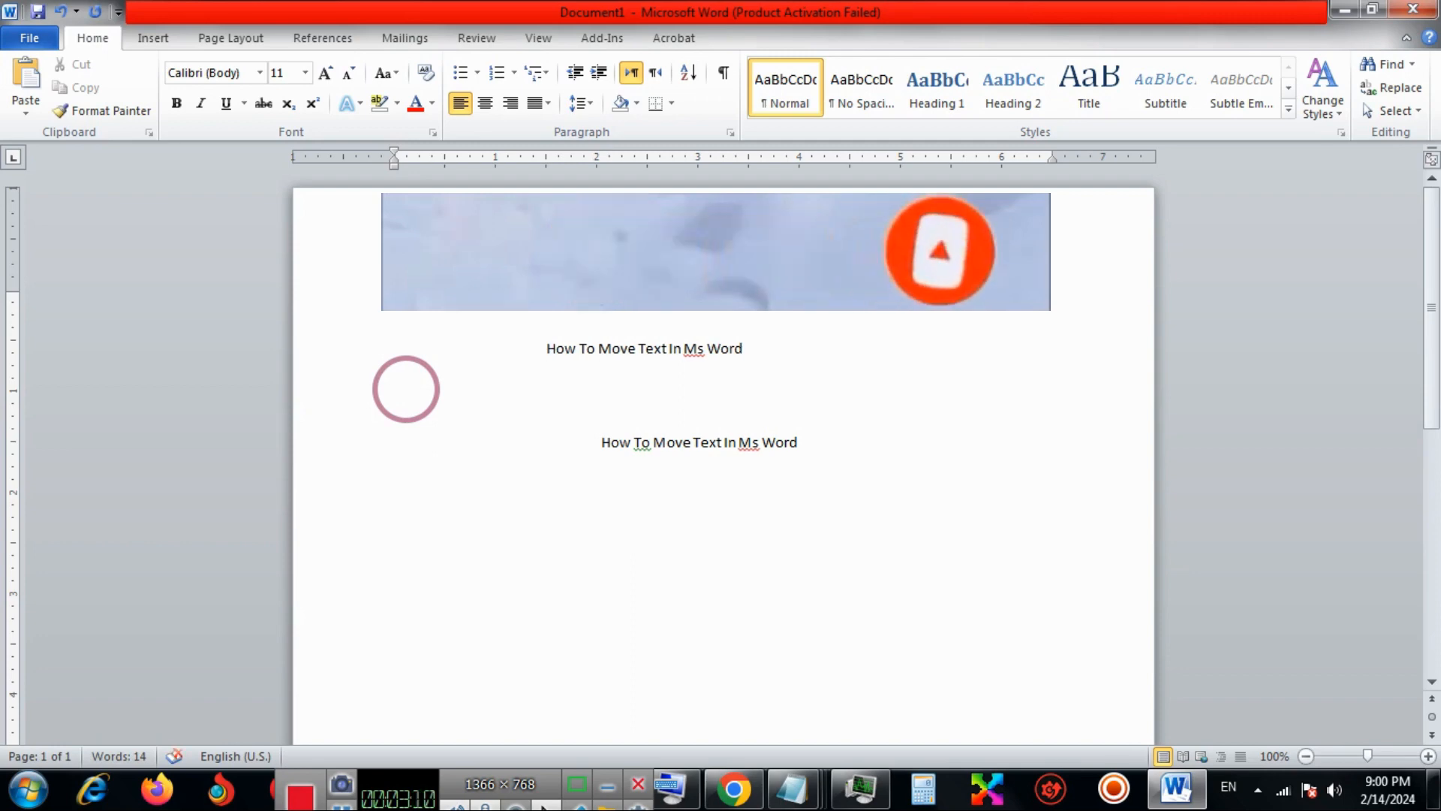
key(BackSpace)
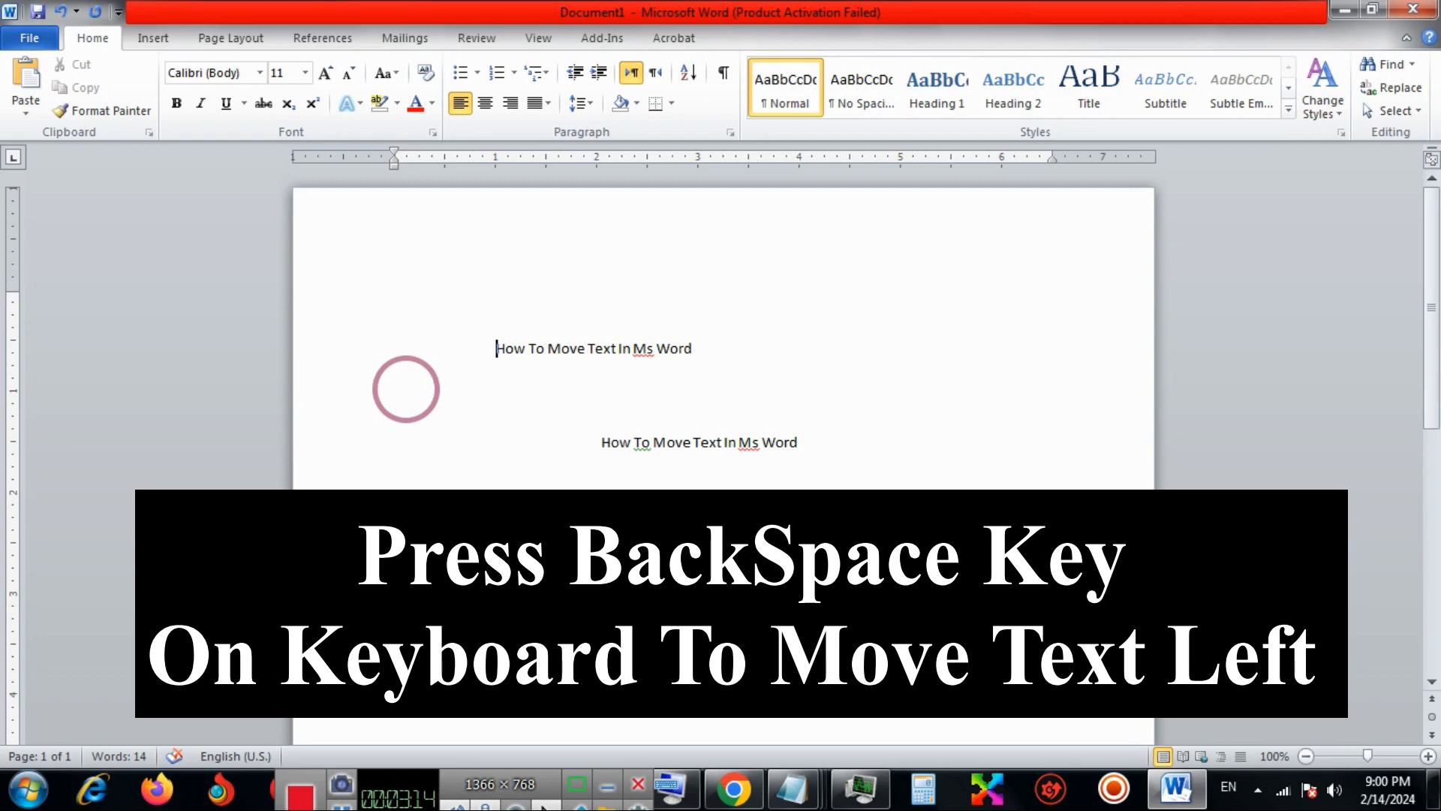
key(BackSpace)
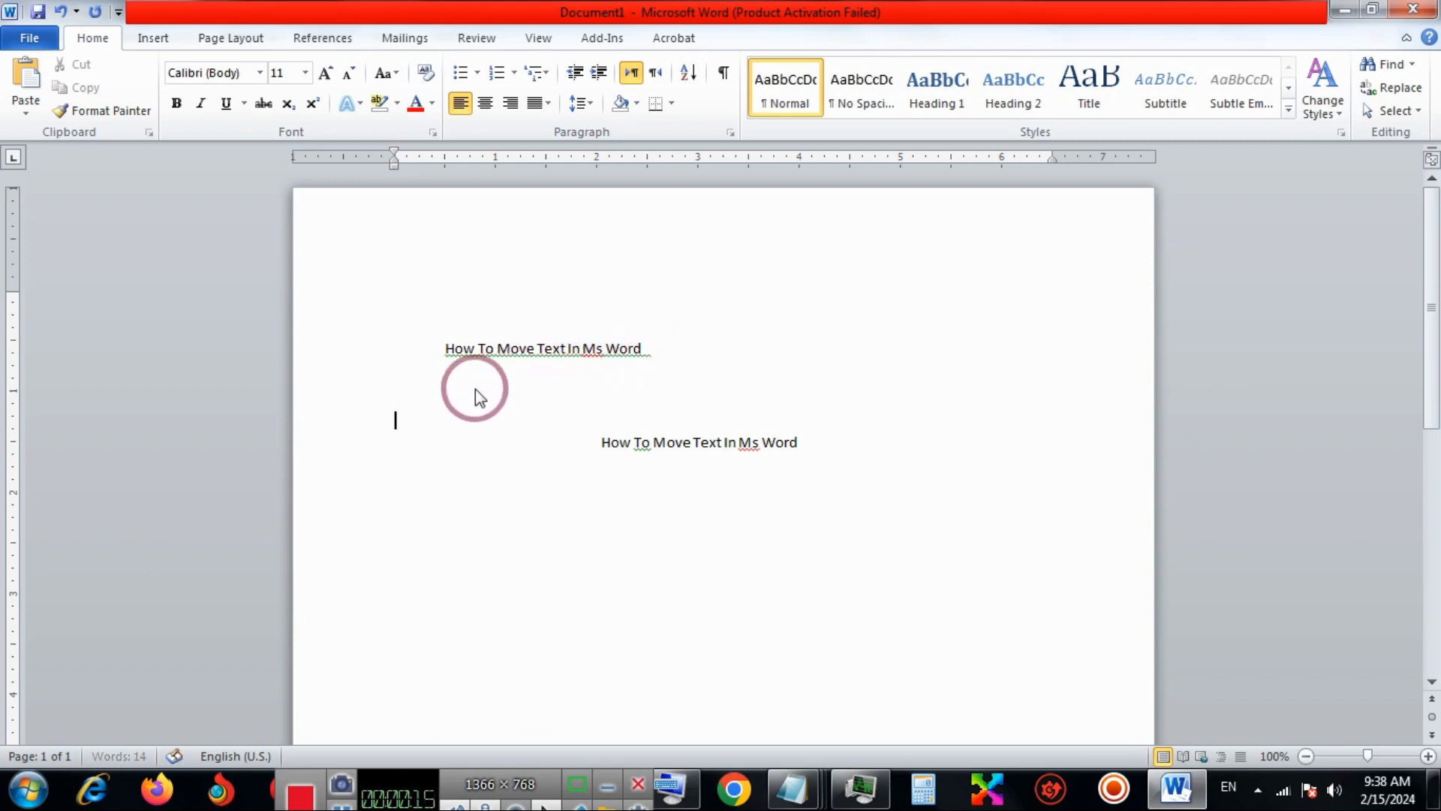
Copy the whole body sentence "How To Move Text In Ms Word" outside the text box.
drag(389, 415, 466, 425)
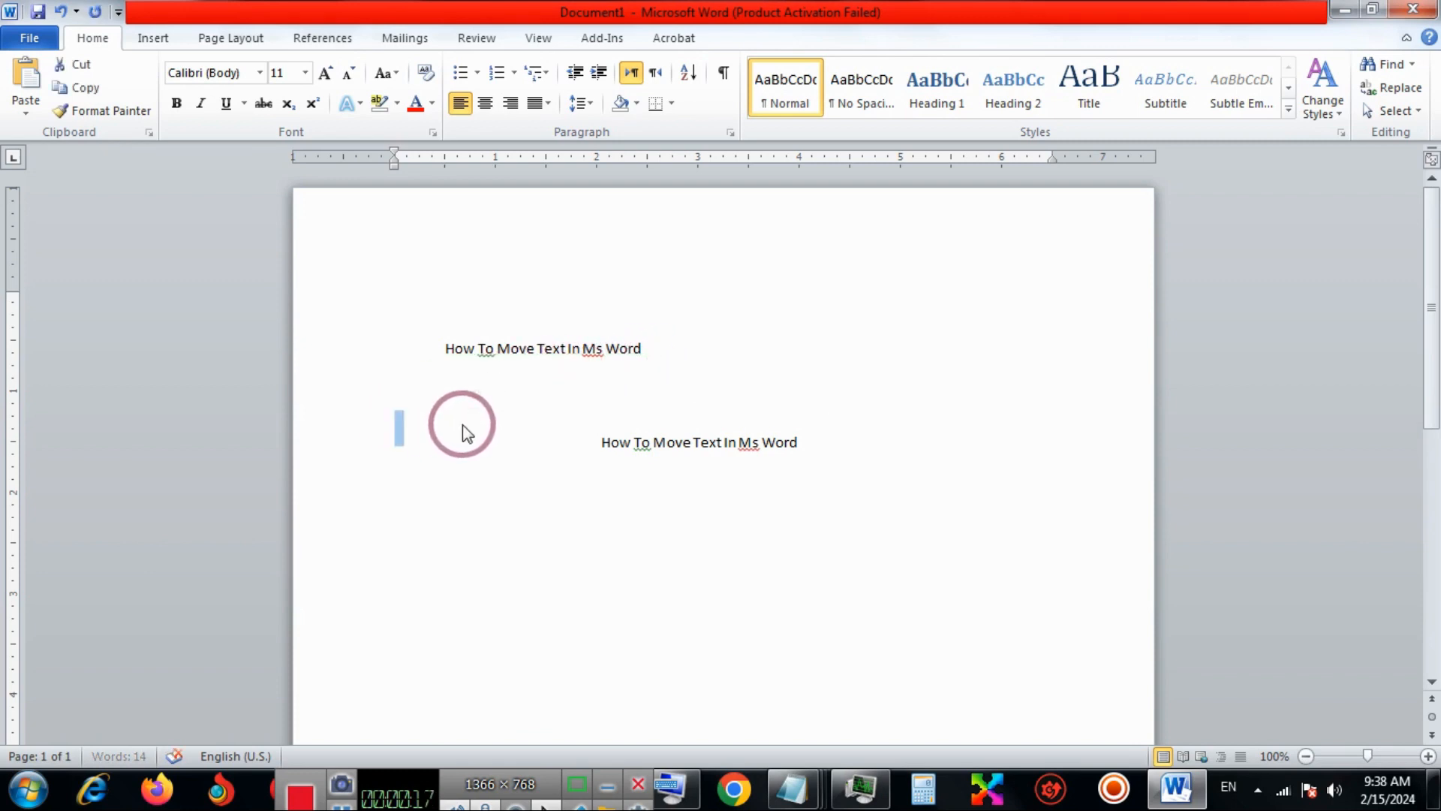
click(463, 425)
drag(441, 348, 641, 341)
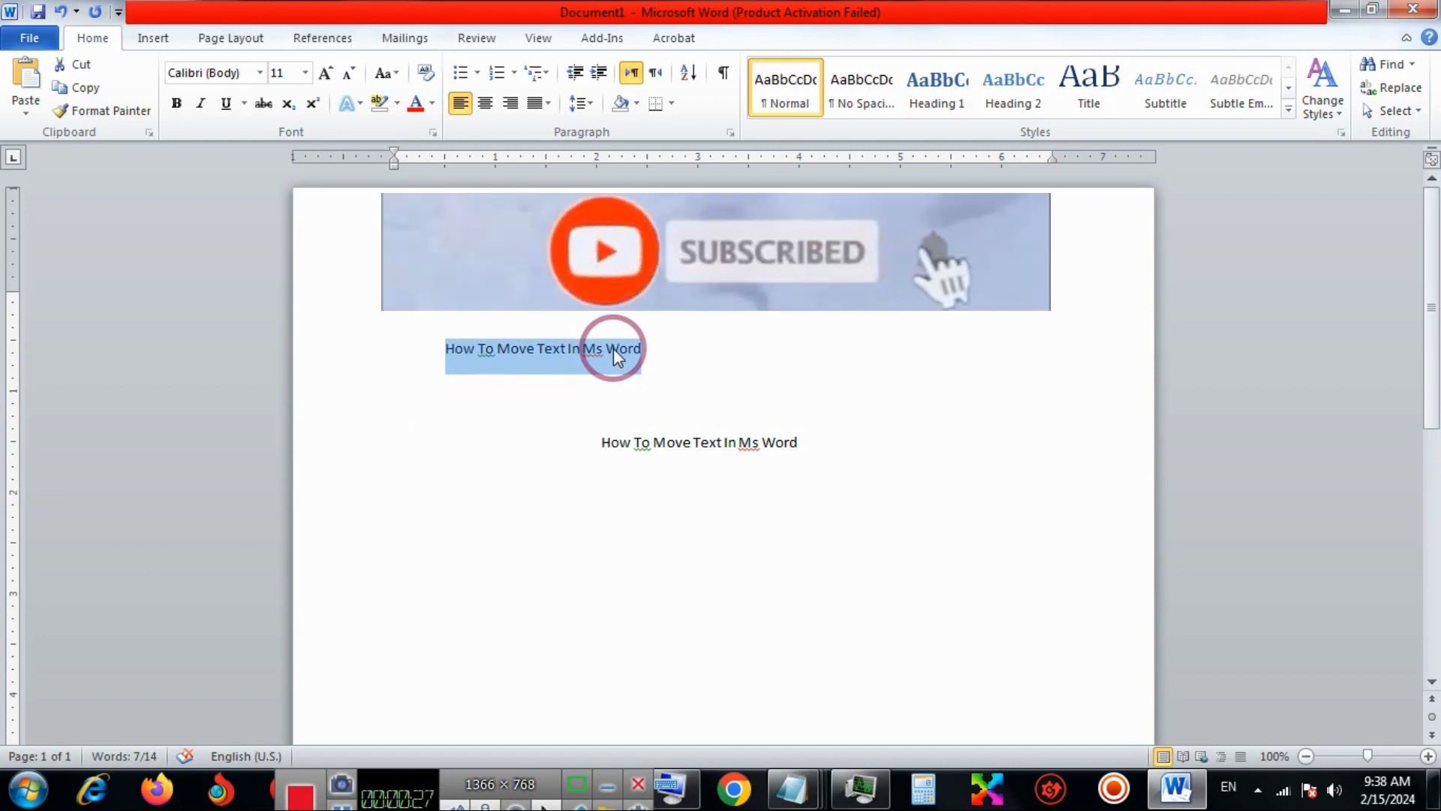
right_click(614, 348)
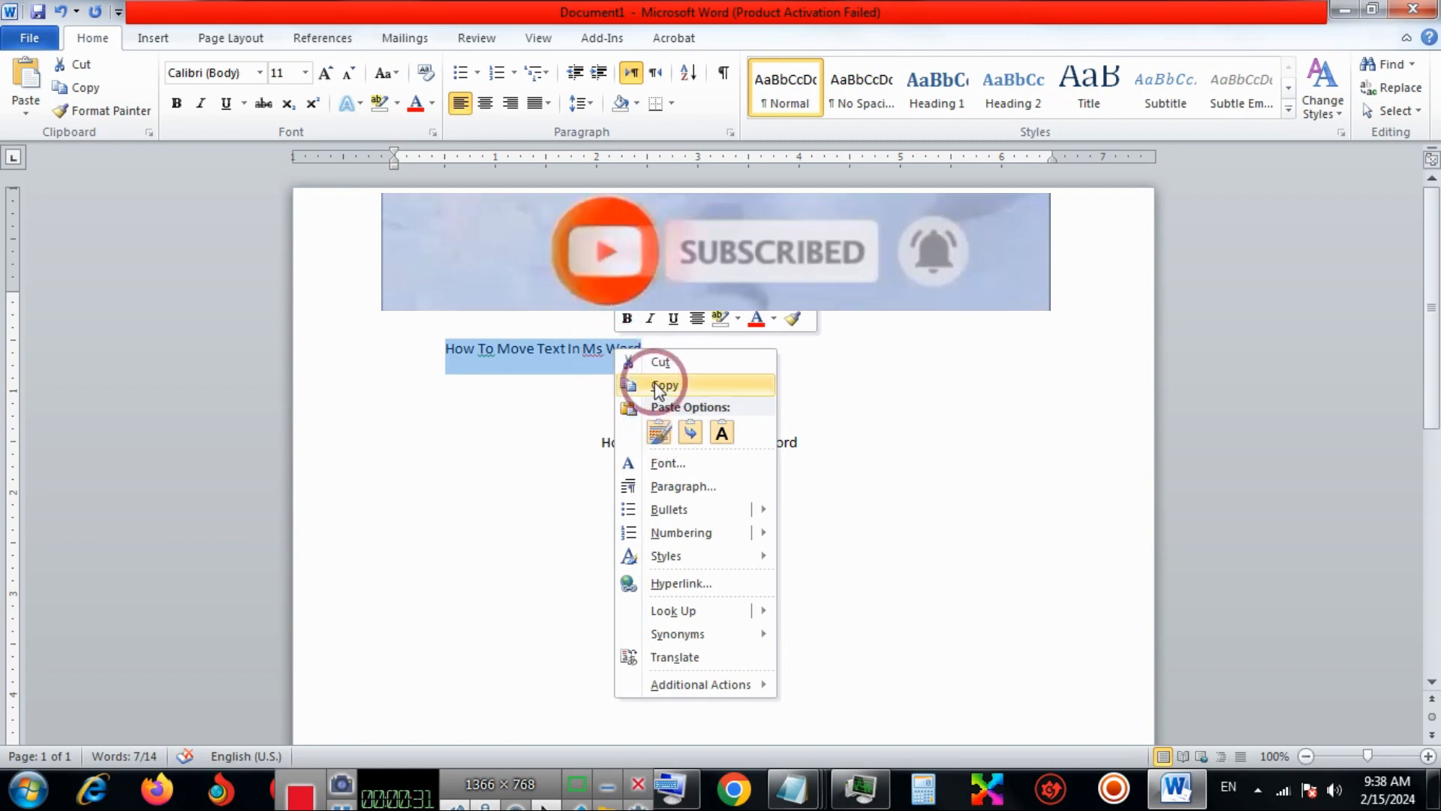
click(659, 386)
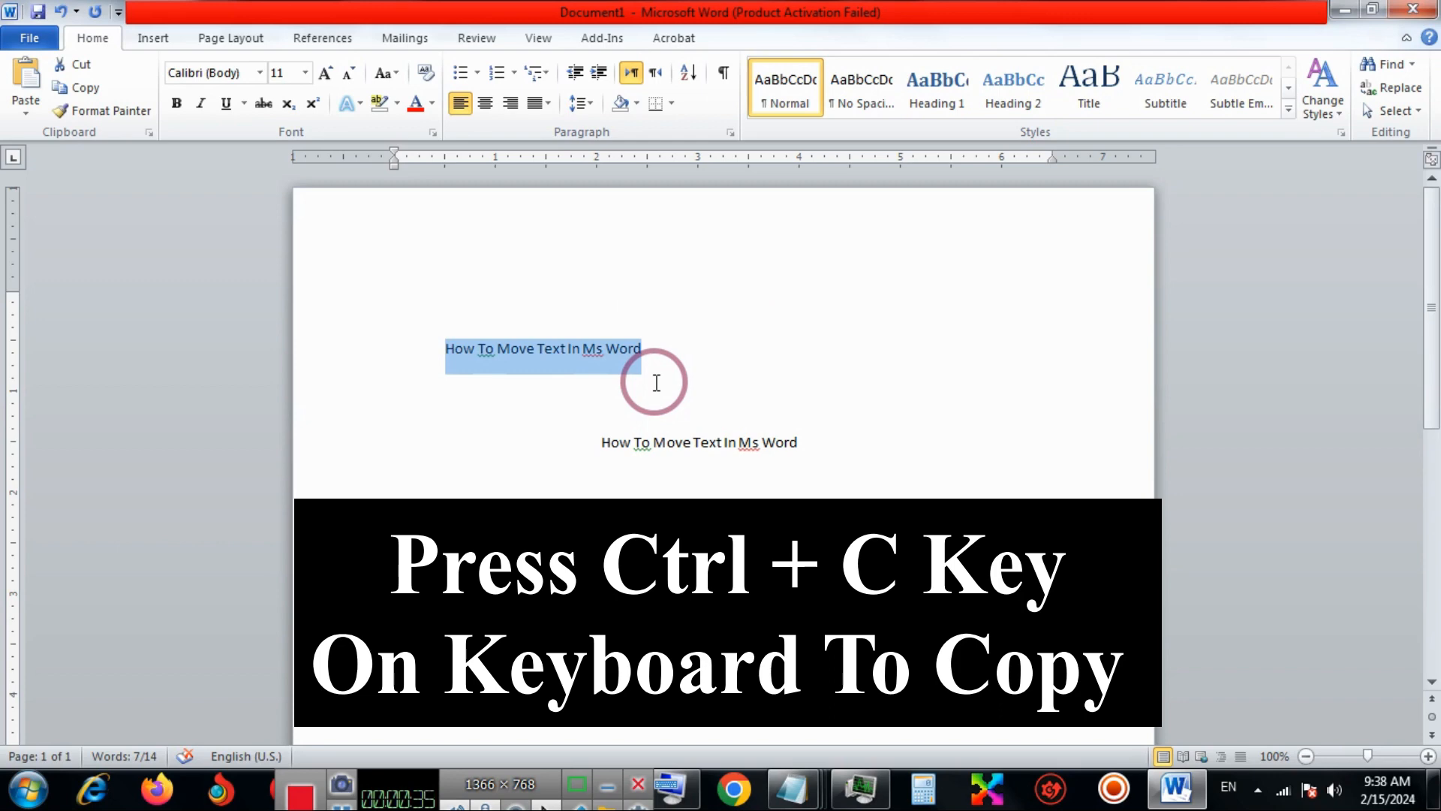
Paste the copied sentence at the start of the empty paragraph below the body sentence.
click(533, 419)
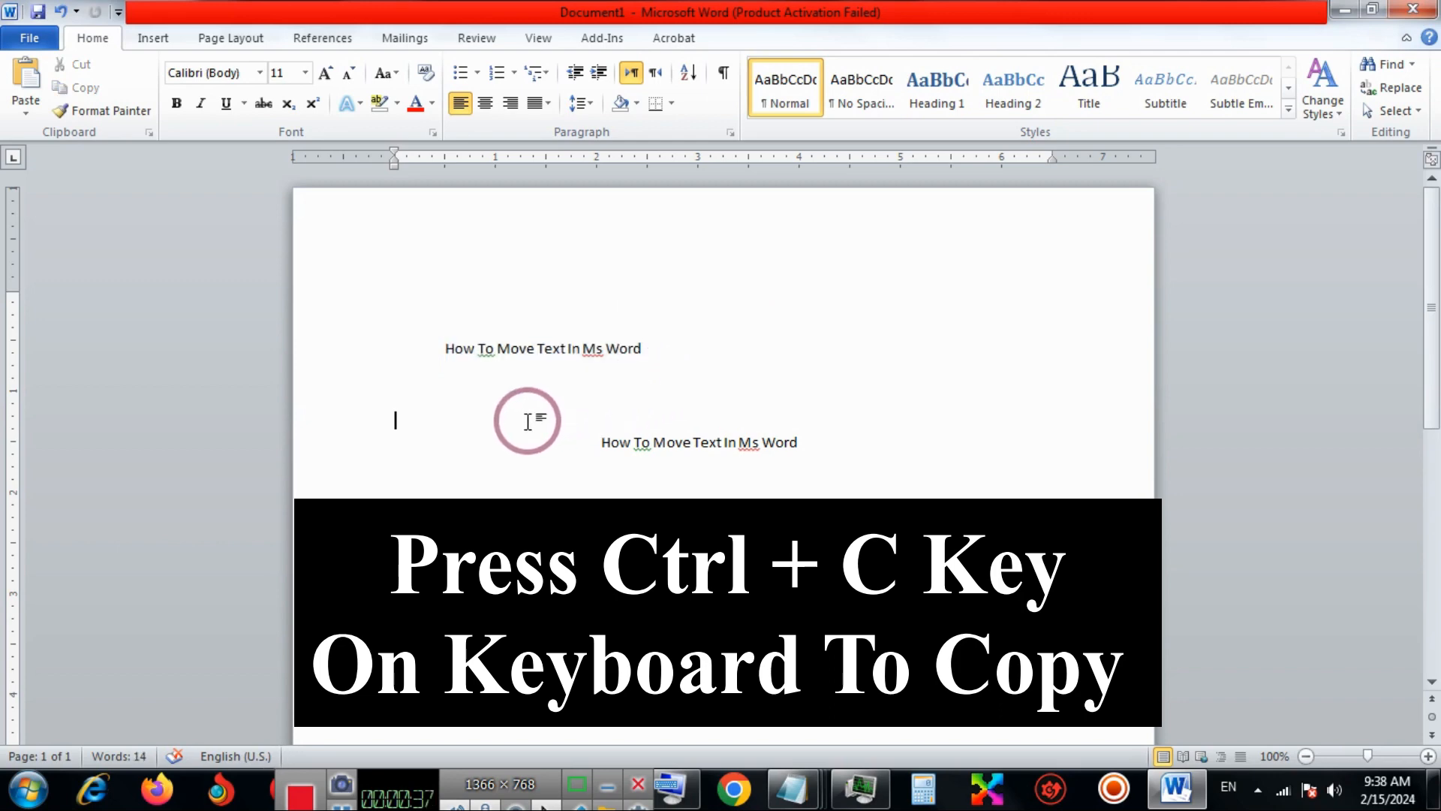
click(408, 415)
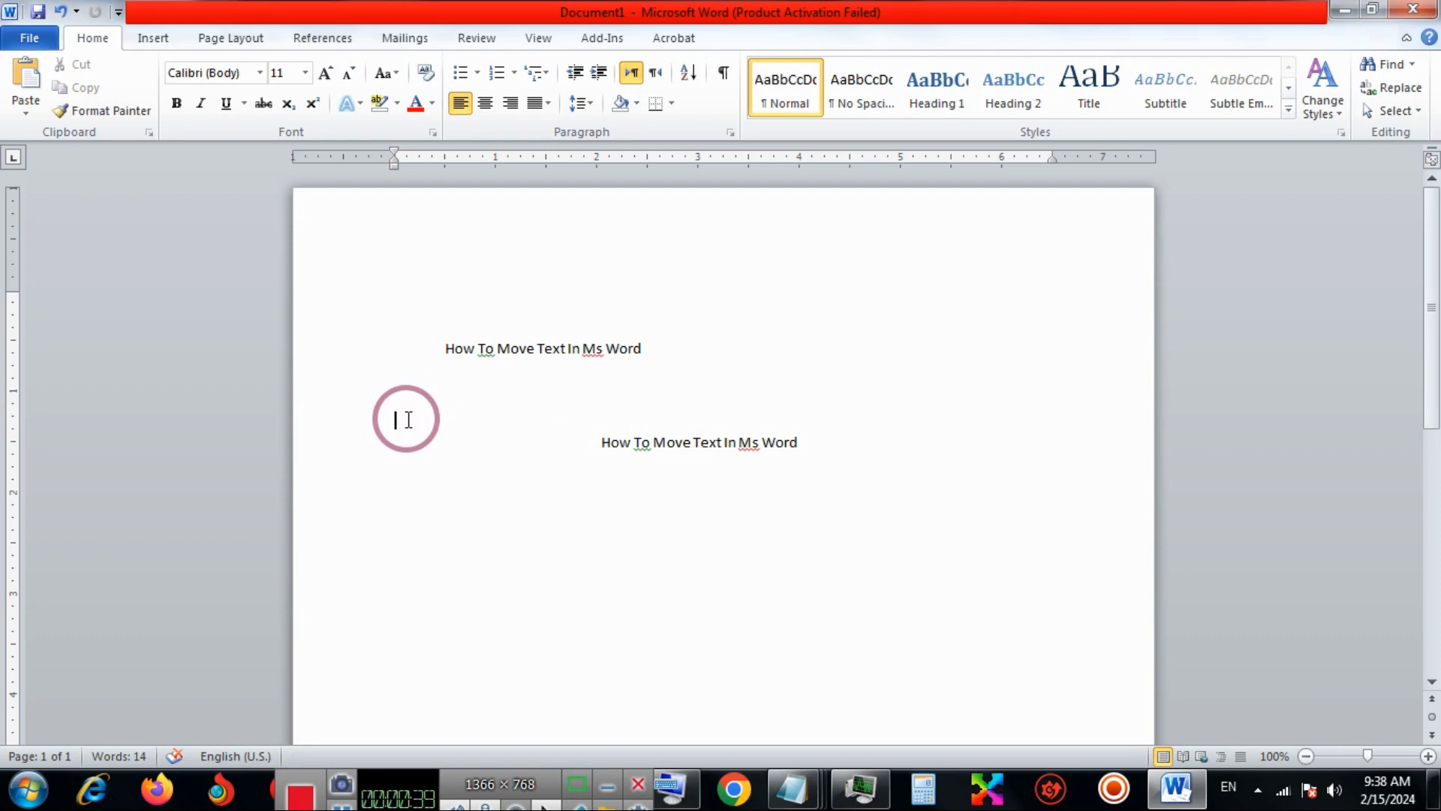
right_click(409, 419)
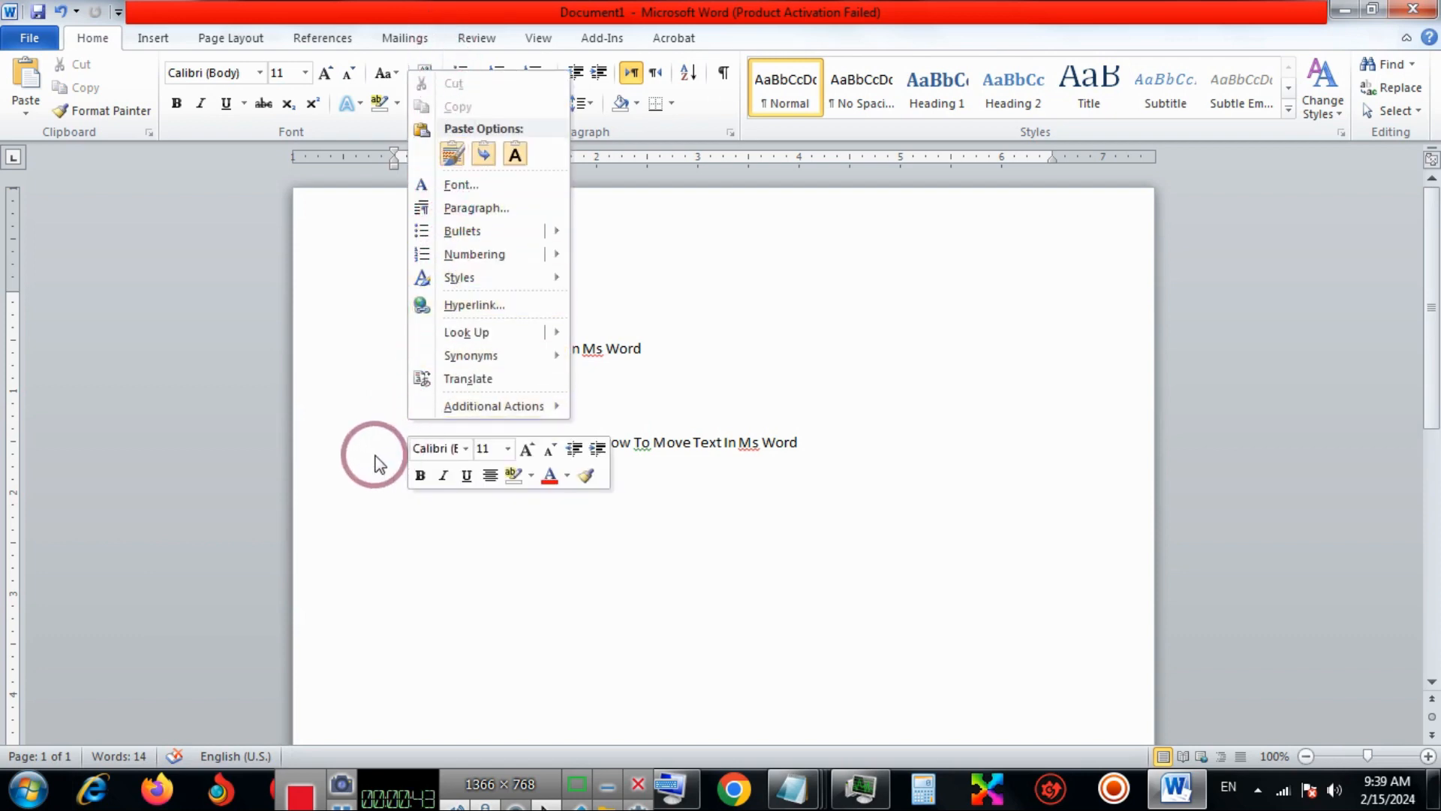
click(322, 450)
right_click(398, 430)
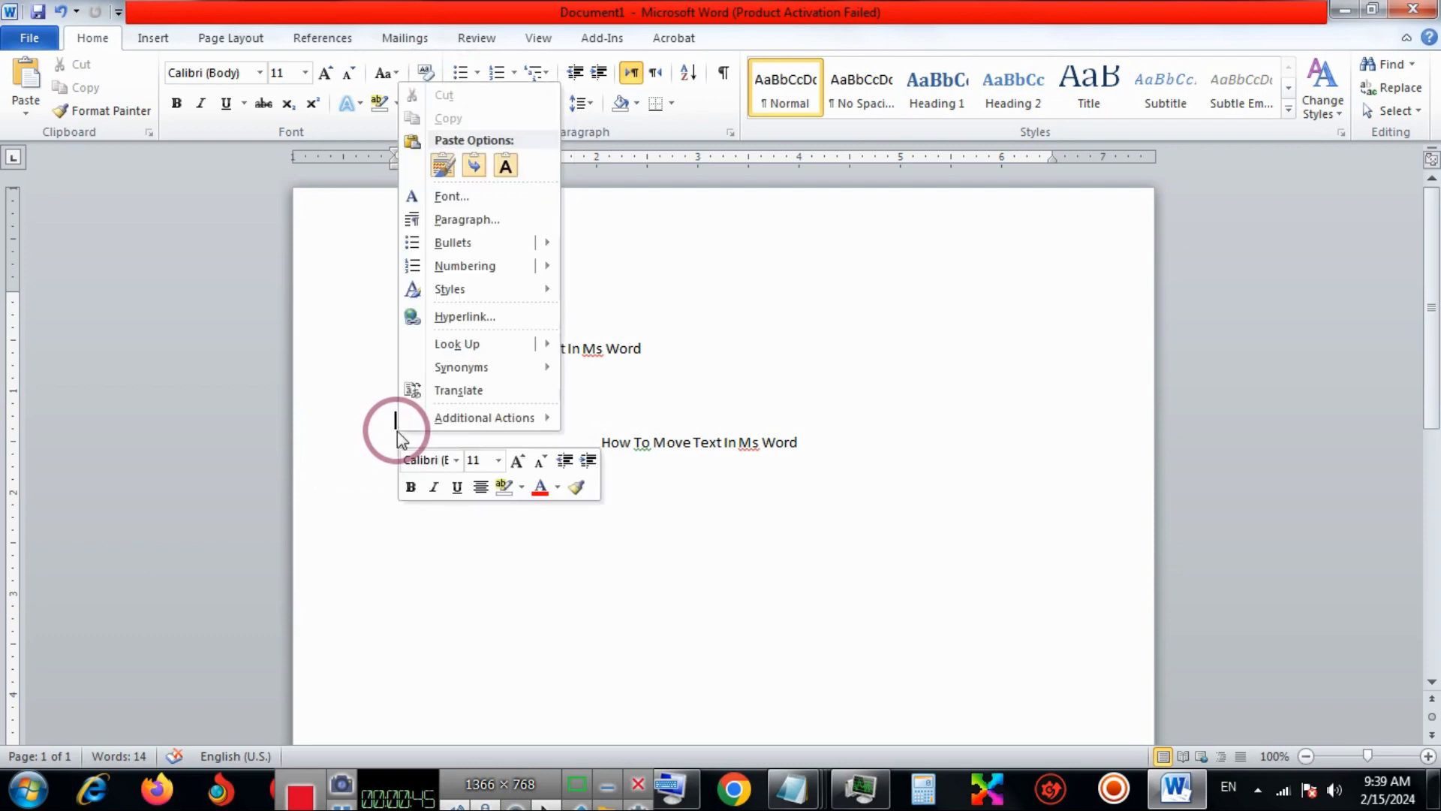
click(392, 420)
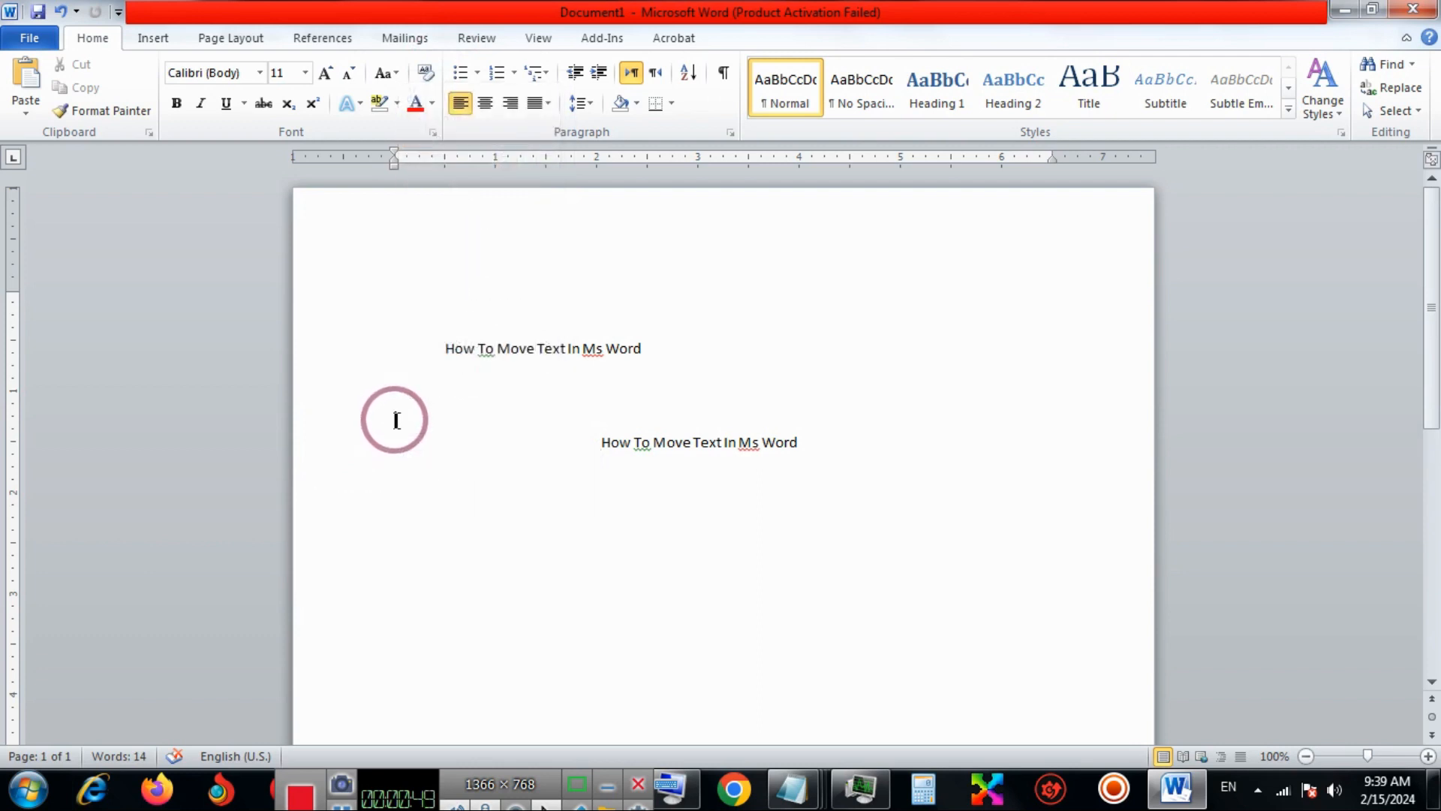
key(ctrl+v)
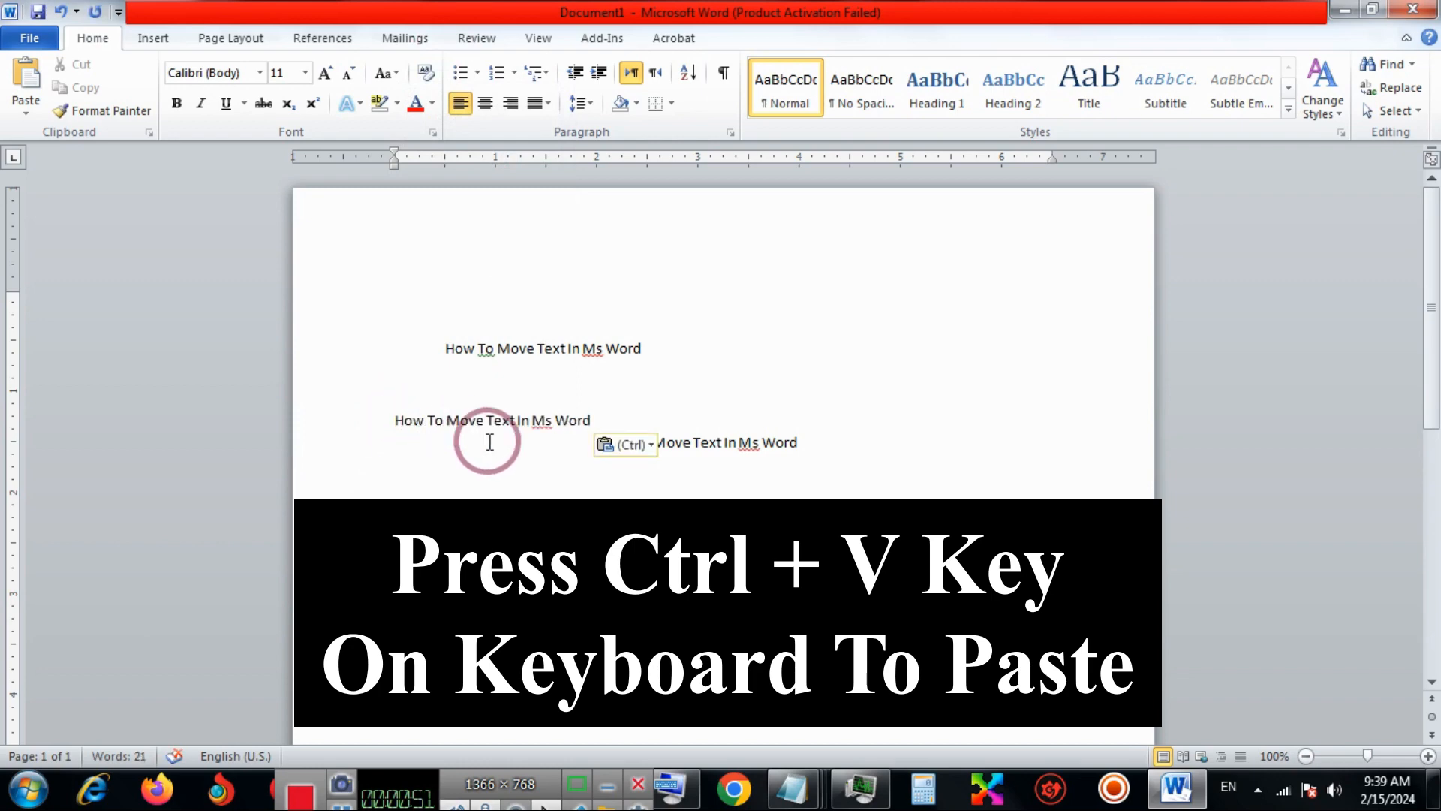
click(520, 453)
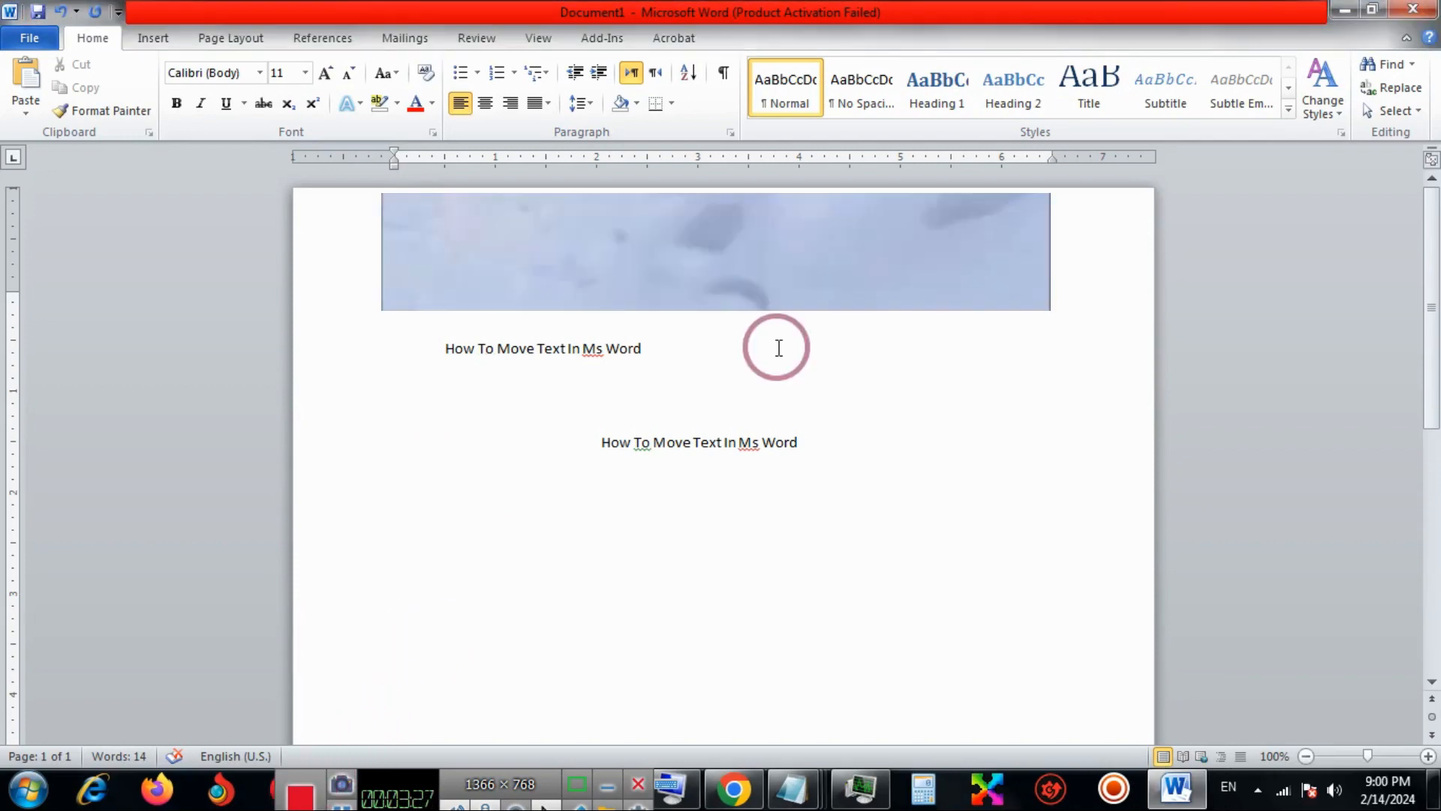
click(592, 446)
click(591, 519)
click(591, 519)
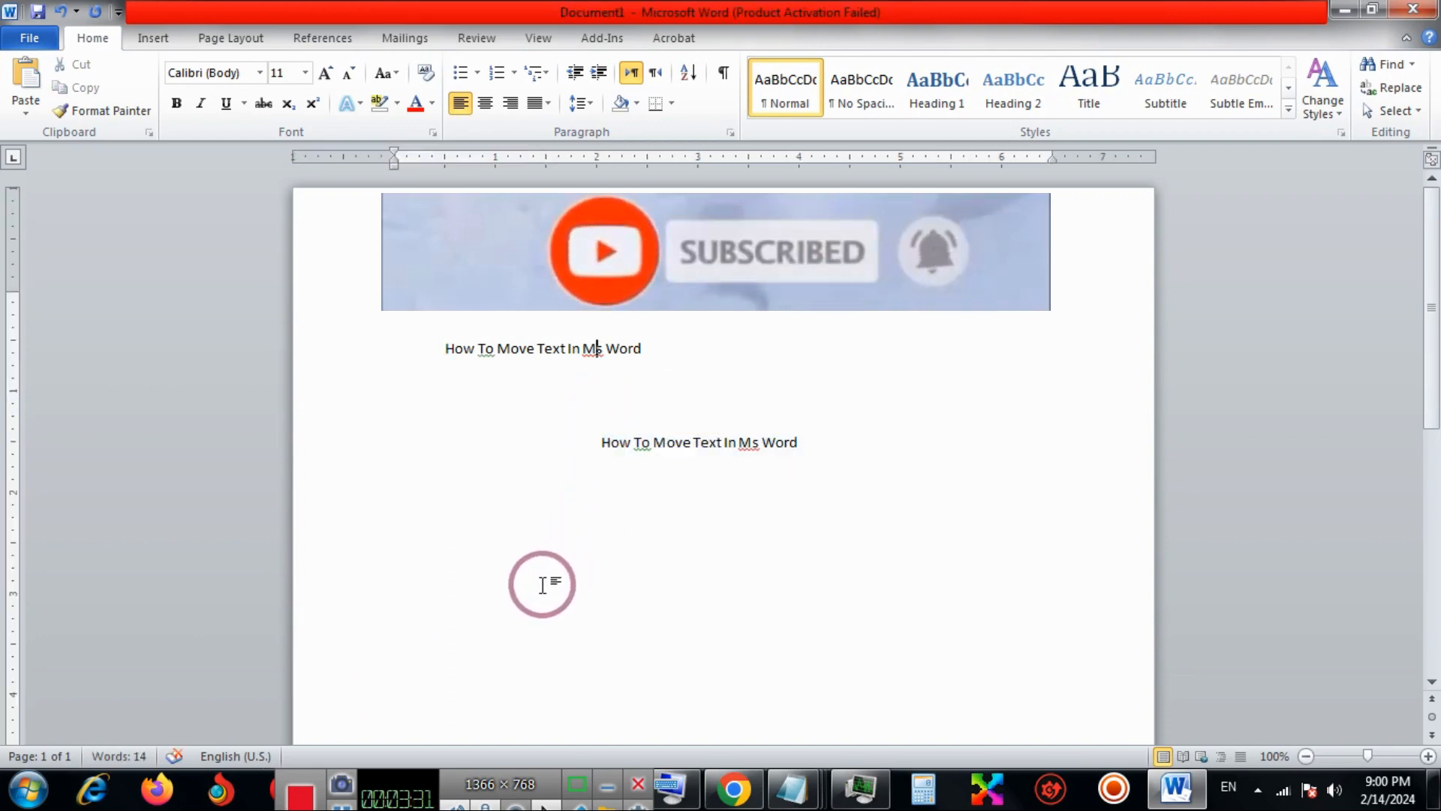